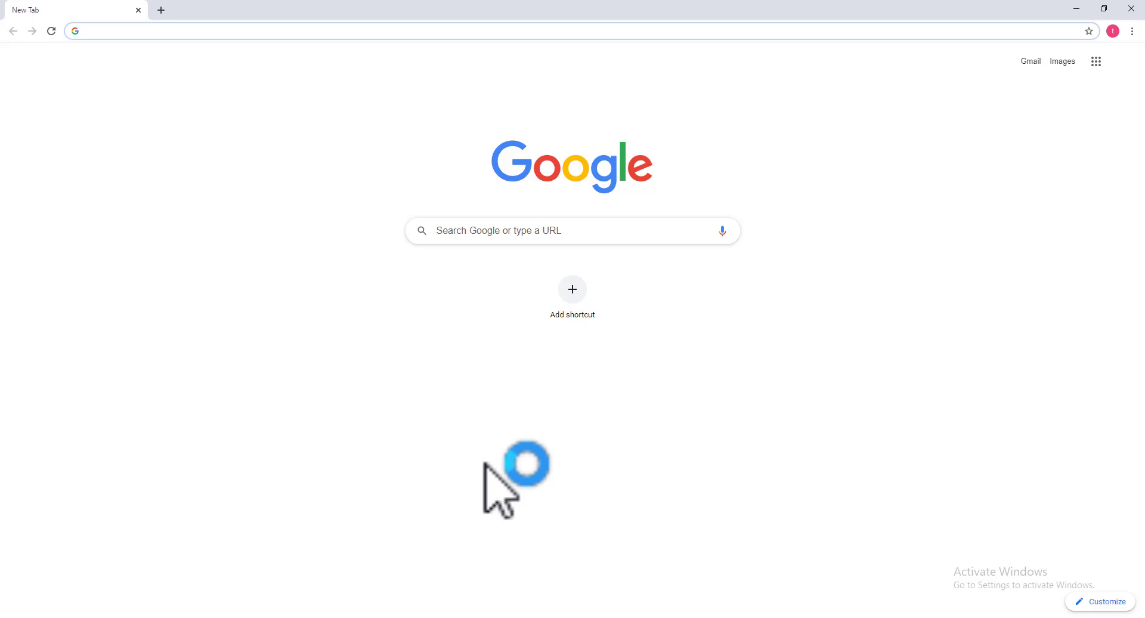
Log in to Facebook by searching the mistyped address 'faceookcom' and opening the Log In result
{"action": "type", "text": "faceook"}
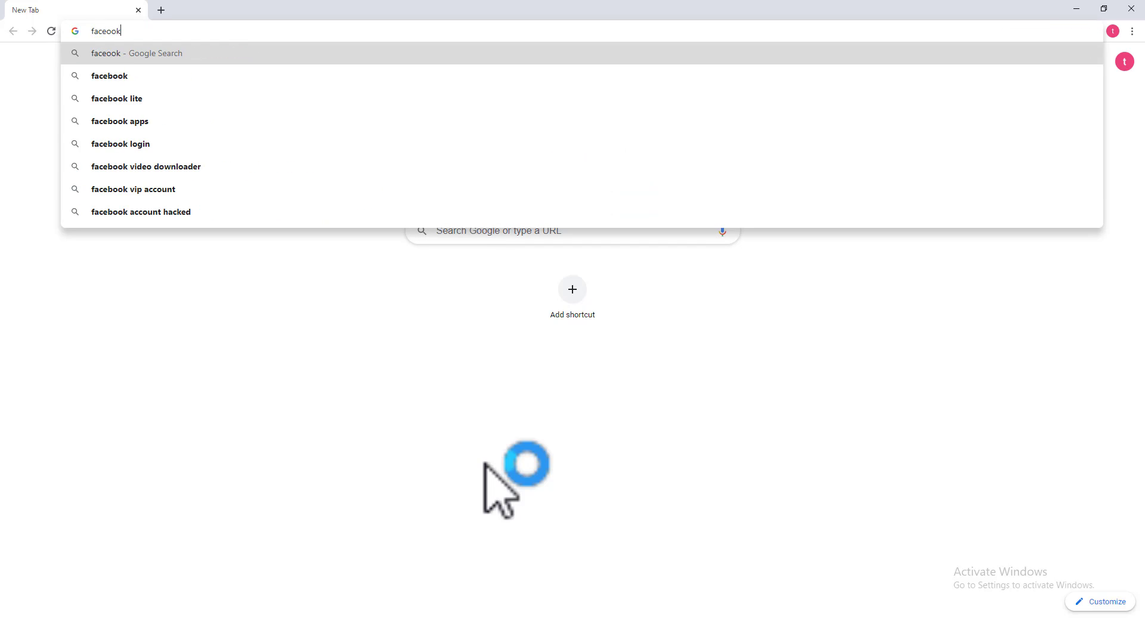
{"action": "type", "text": "com"}
{"action": "key", "text": "Return"}
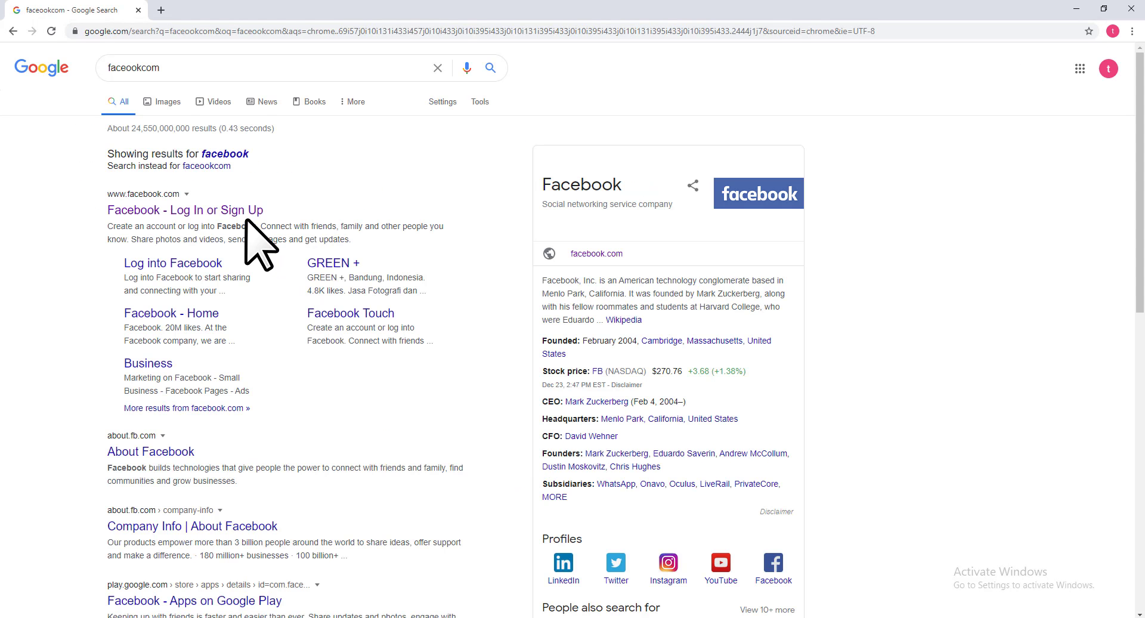
{"action": "left_click", "coordinate": [244, 212]}
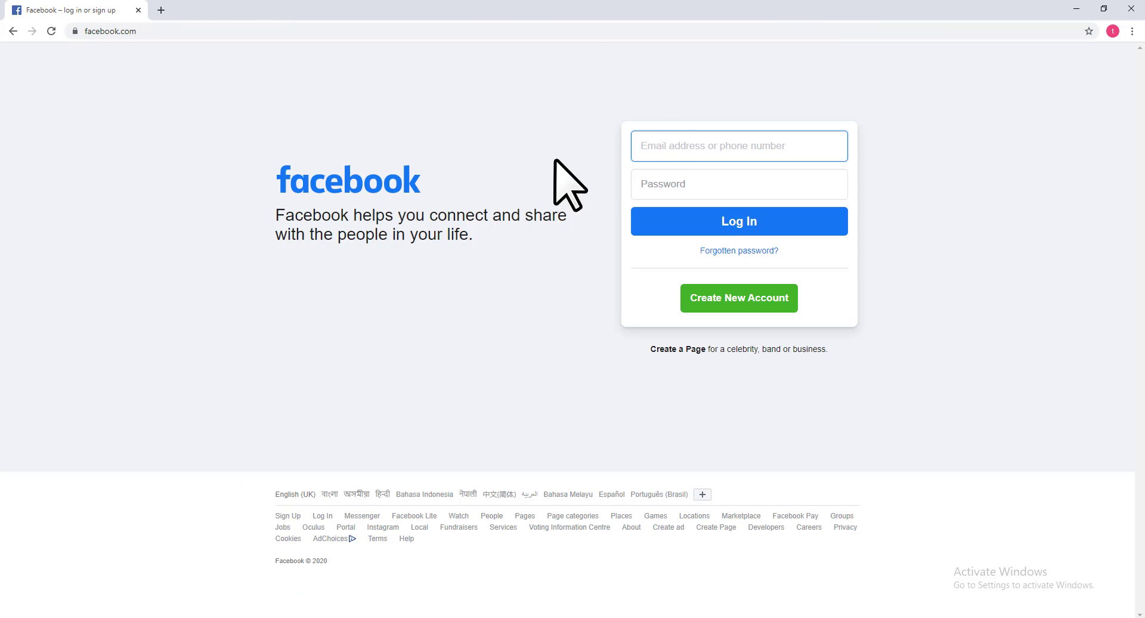
{"action": "left_click", "coordinate": [667, 157]}
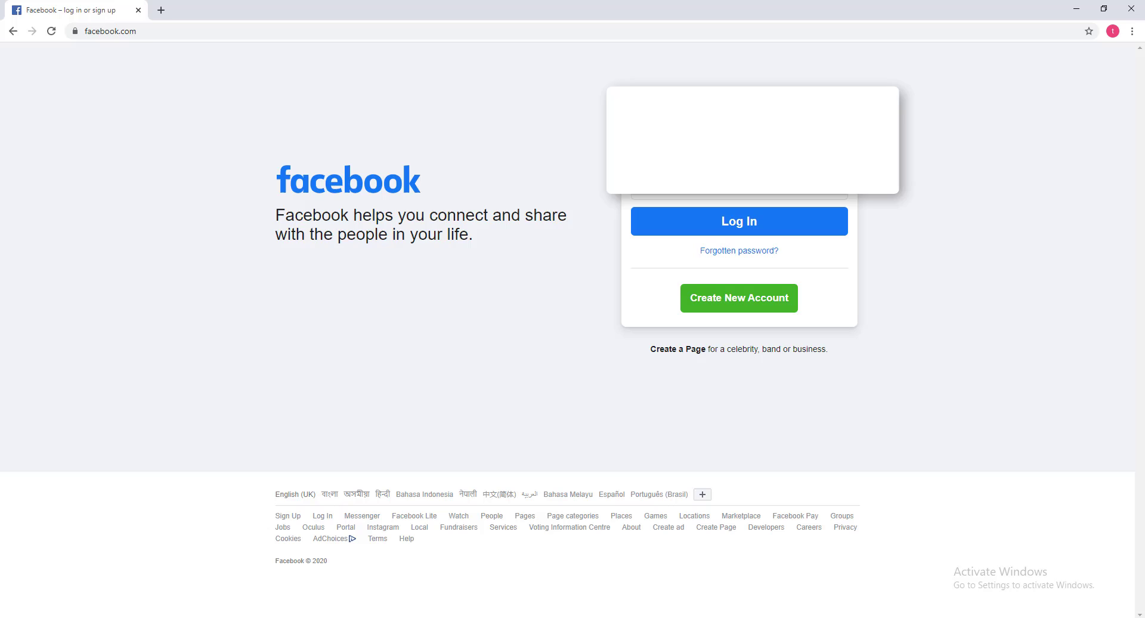
{"action": "left_click", "coordinate": [685, 198]}
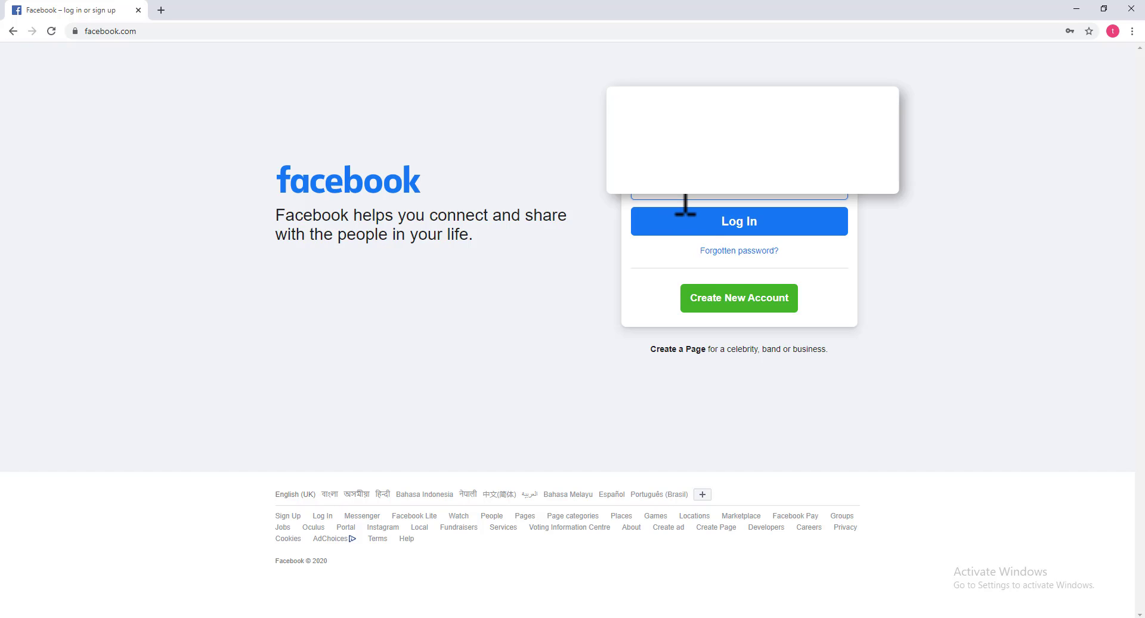
{"action": "left_click", "coordinate": [834, 223]}
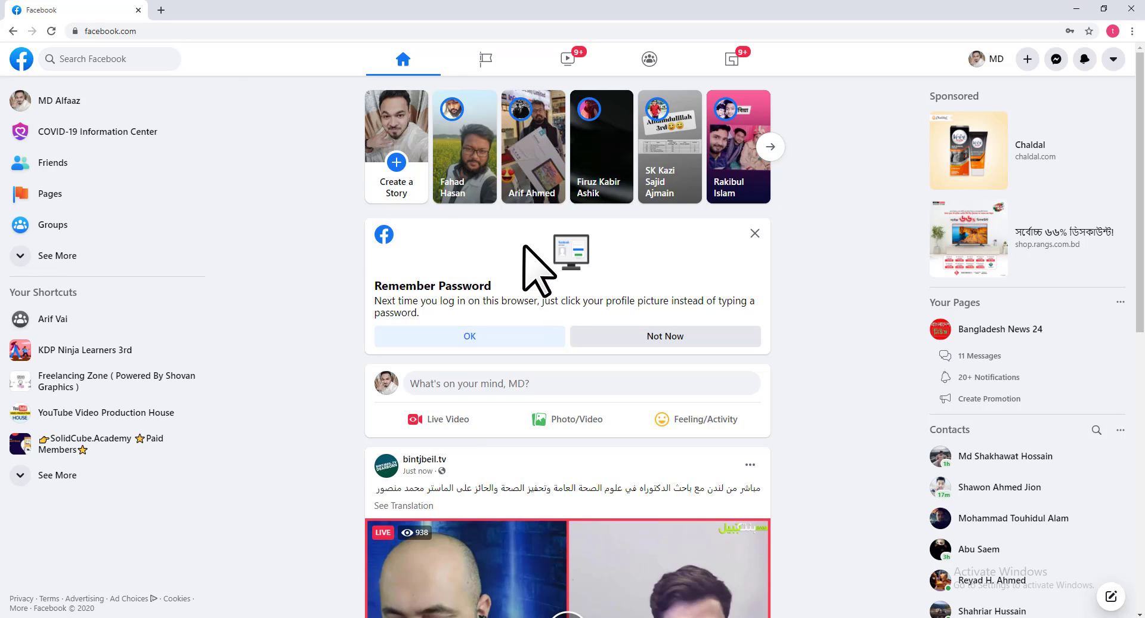
Load fbapp.us in a new tab and scroll to its YouTube, Instagram and Twitter app tiles
{"action": "left_click", "coordinate": [166, 9]}
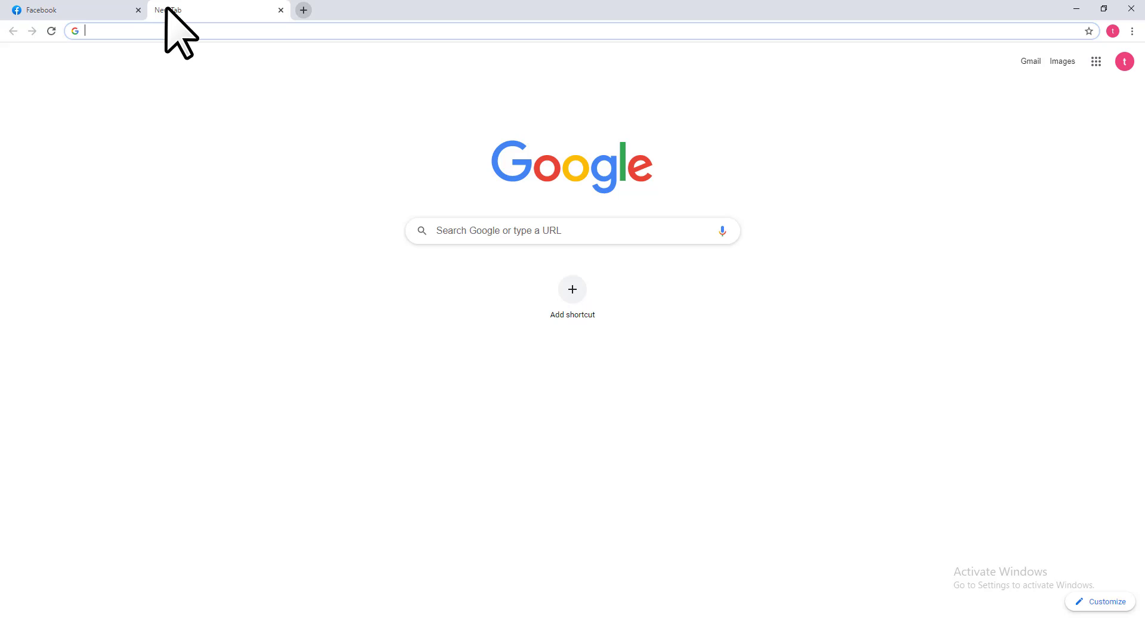
{"action": "type", "text": "fb"}
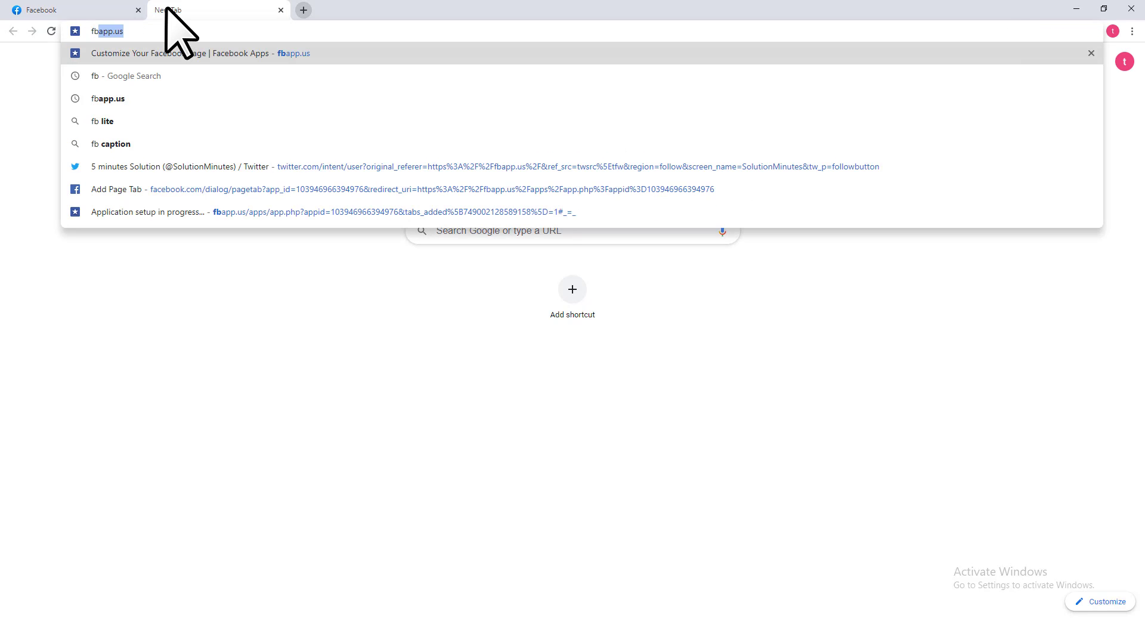
{"action": "type", "text": "app."}
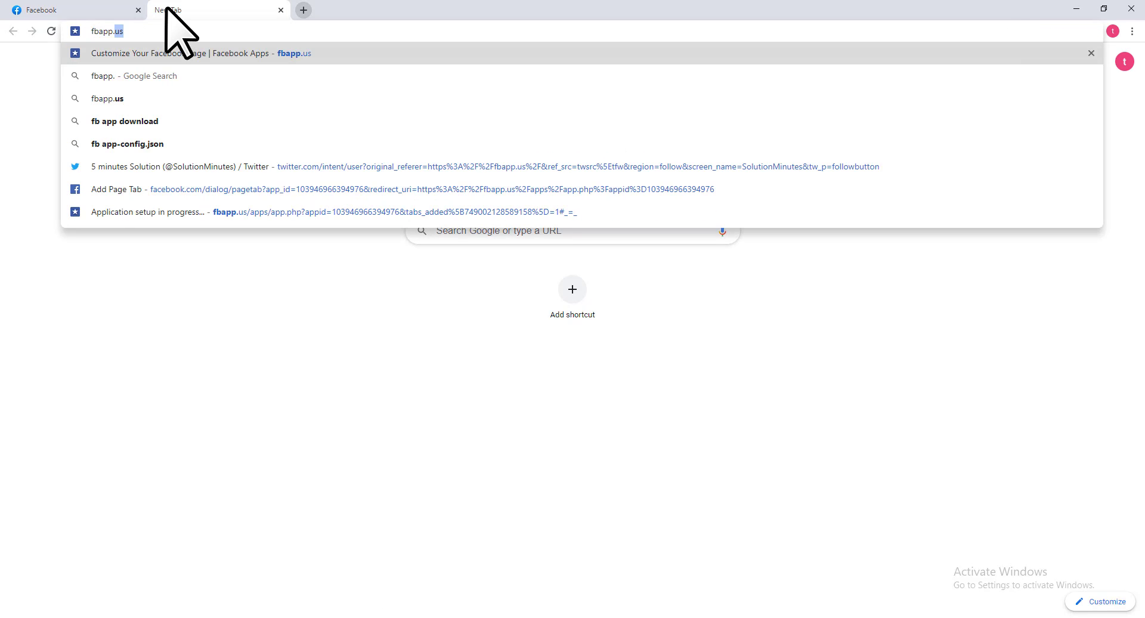
{"action": "type", "text": "us"}
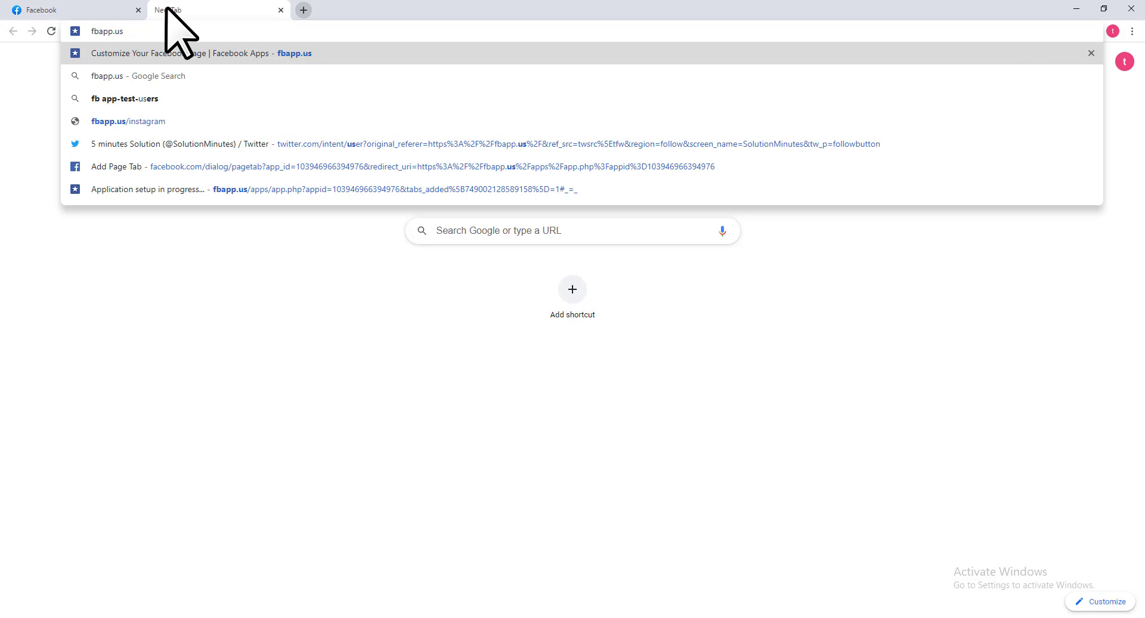
{"action": "key", "text": "Return"}
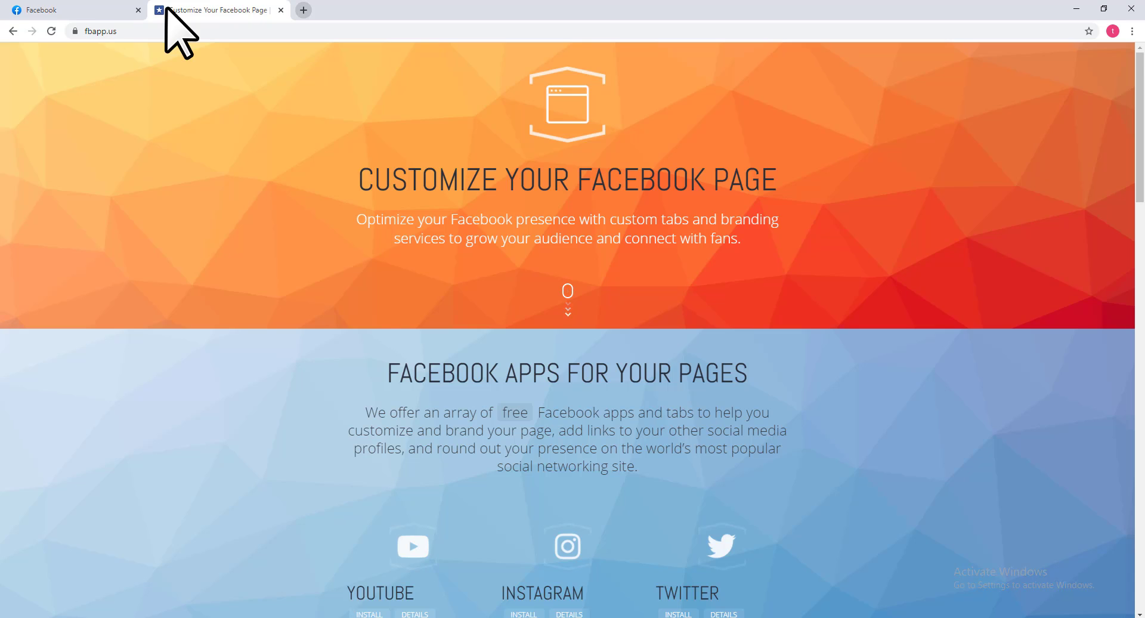
{"action": "scroll", "coordinate": [695, 327], "scroll_direction": "down", "scroll_amount": 1}
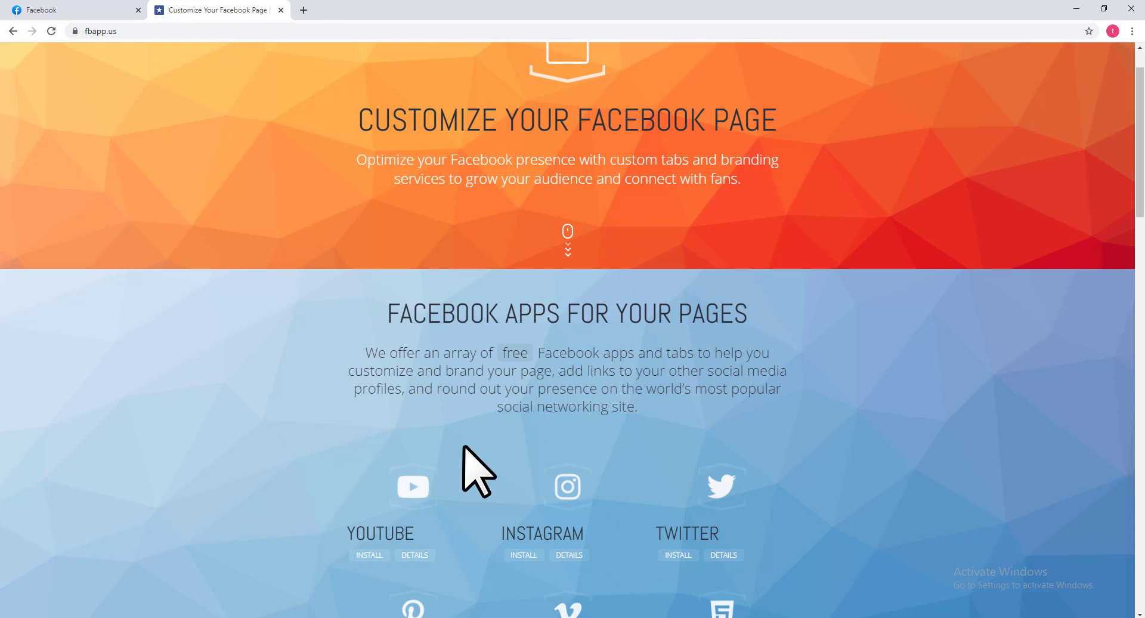
{"action": "scroll", "coordinate": [537, 271], "scroll_direction": "down", "scroll_amount": 1}
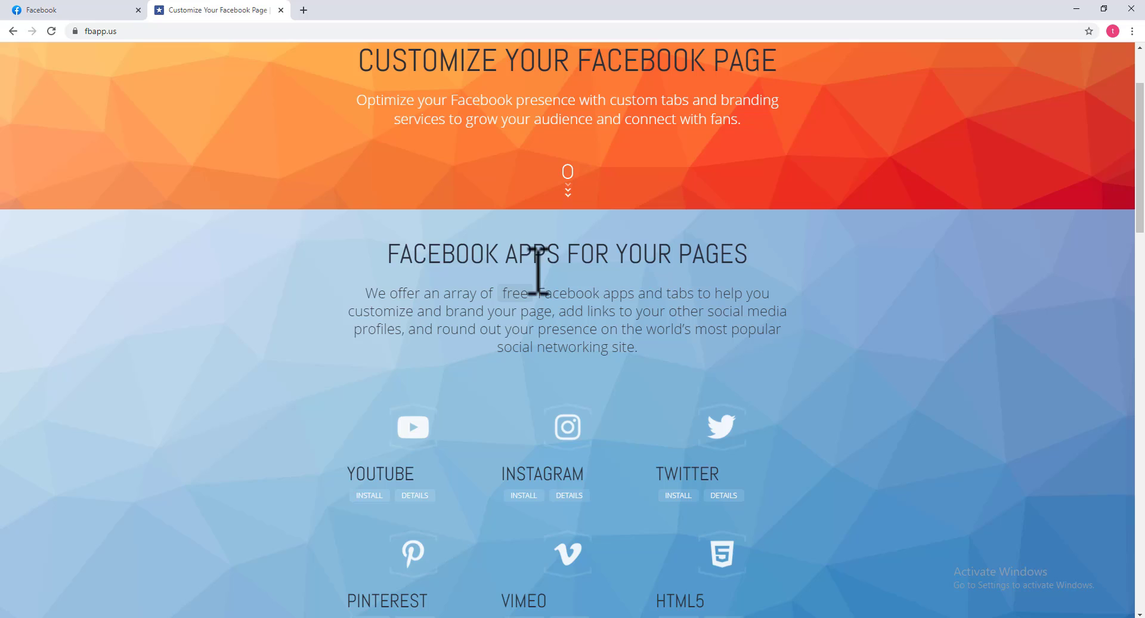
{"action": "scroll", "coordinate": [593, 376], "scroll_direction": "down", "scroll_amount": 1}
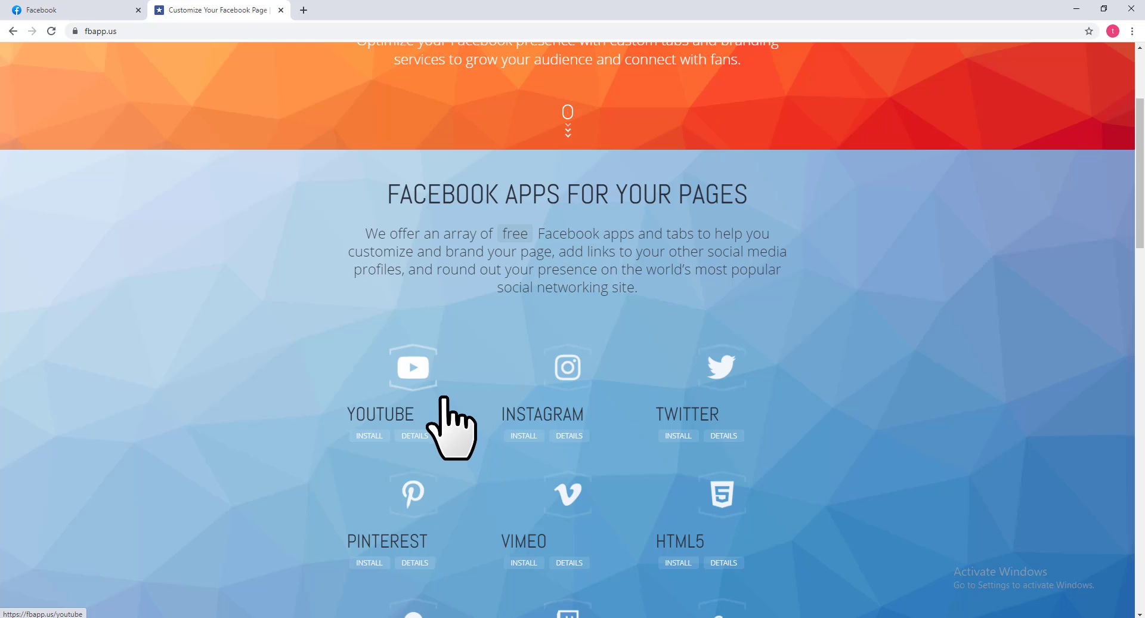
Install fbapp.us's YouTube app as a page tab on the Best Junior Videos page
{"action": "left_click", "coordinate": [362, 440]}
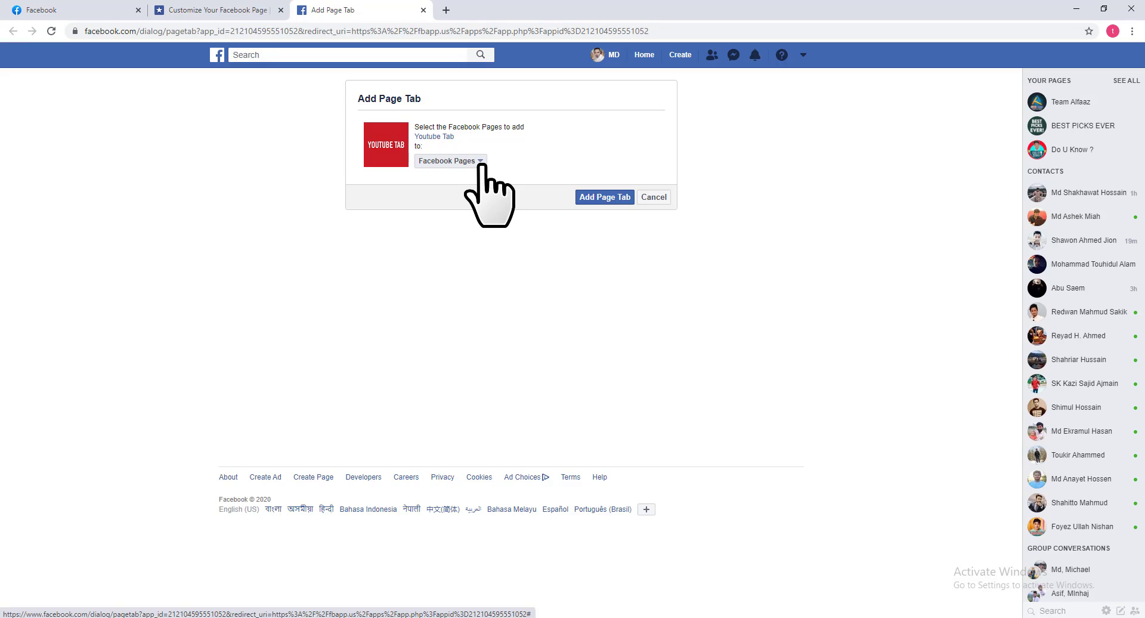
{"action": "left_click", "coordinate": [480, 161]}
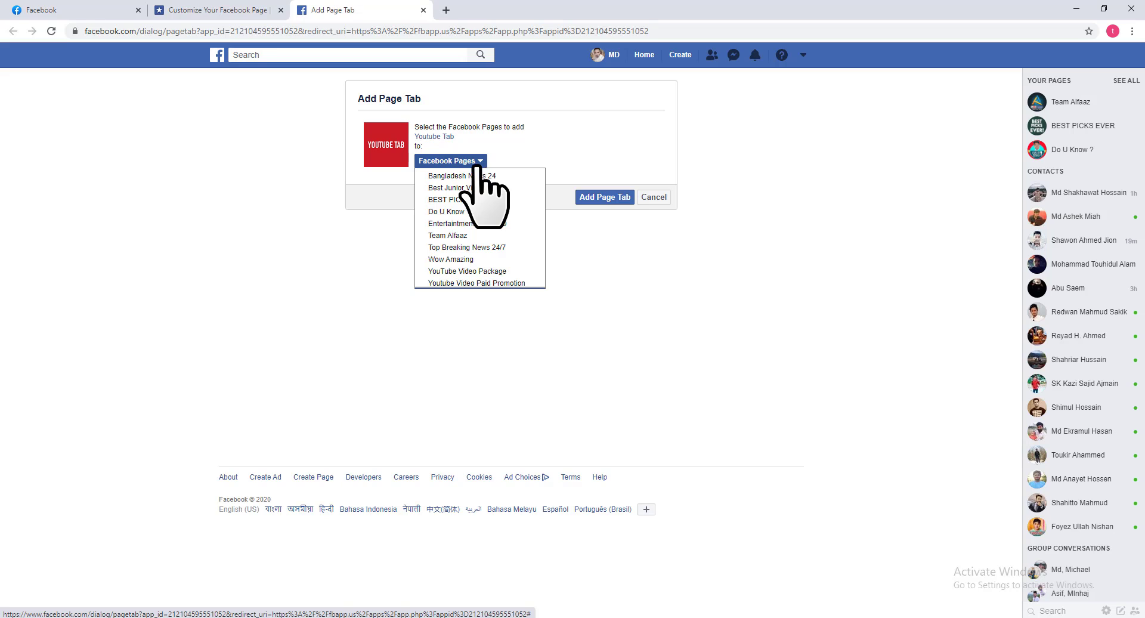
{"action": "left_click", "coordinate": [483, 188]}
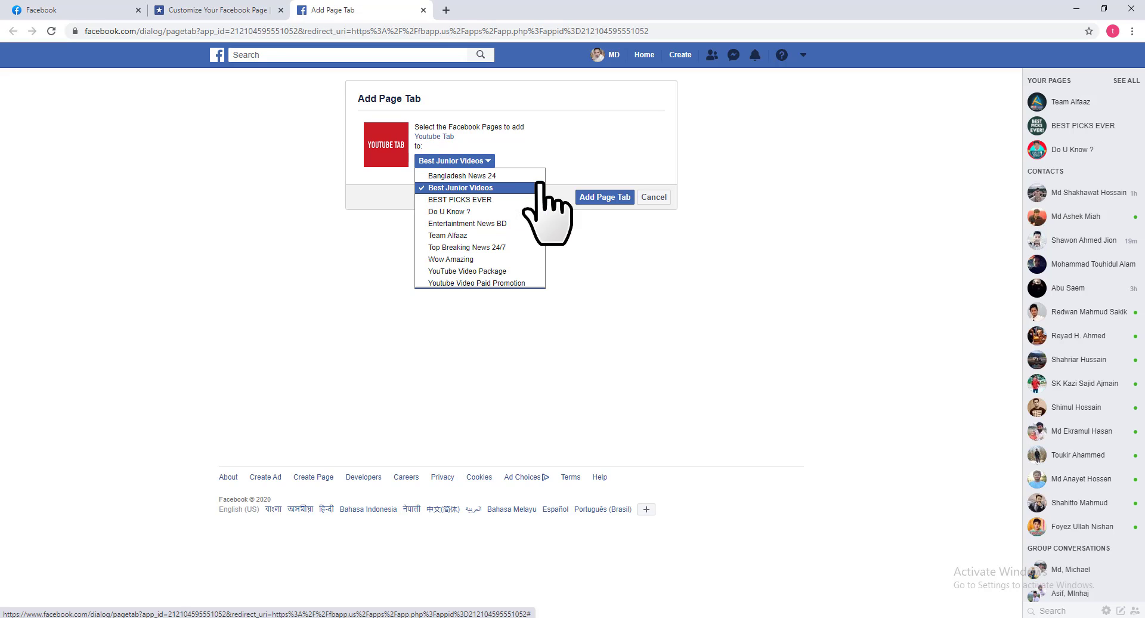
{"action": "left_click", "coordinate": [604, 175]}
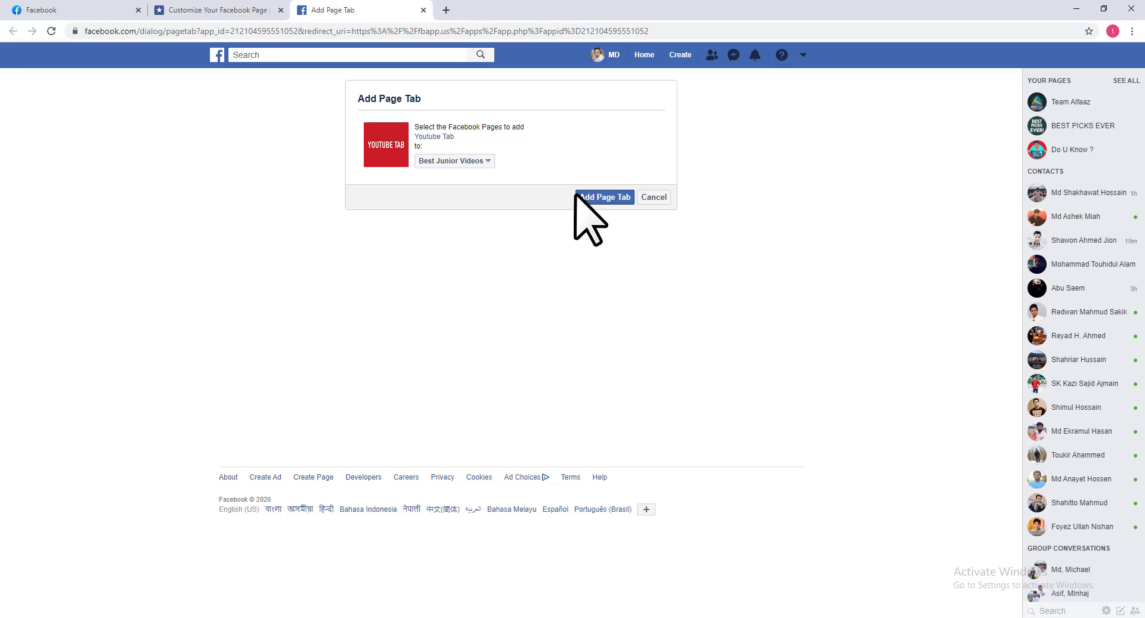
{"action": "left_click", "coordinate": [595, 199]}
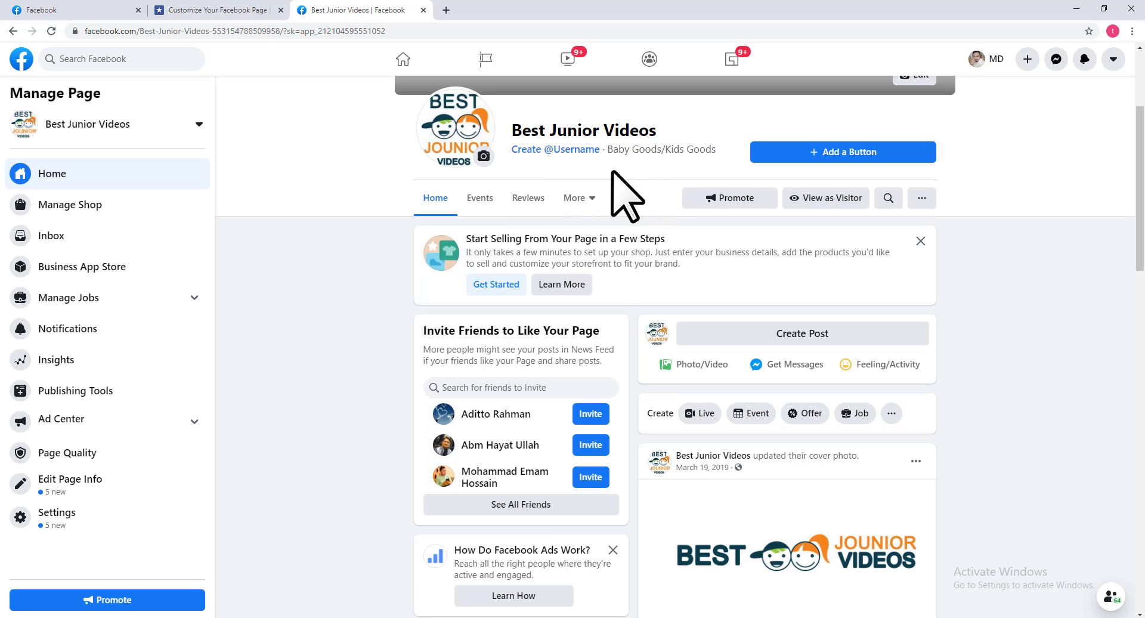
Open the page's YouTube tab and select the channel ID 'theofficialfacebook' for replacement
{"action": "left_click", "coordinate": [581, 206]}
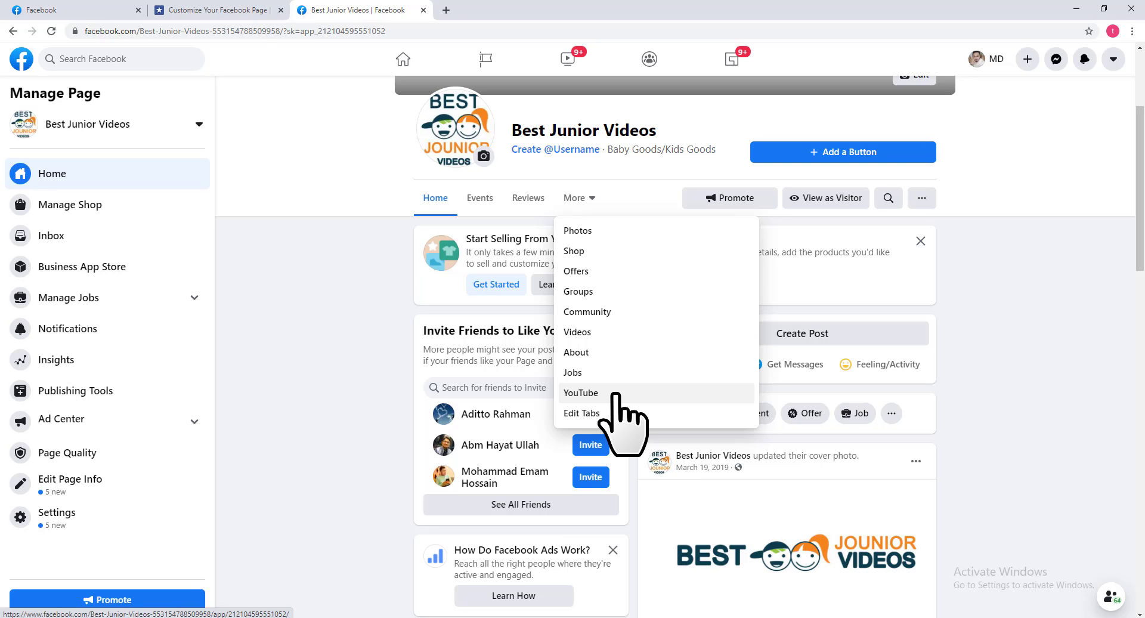
{"action": "left_click", "coordinate": [614, 394]}
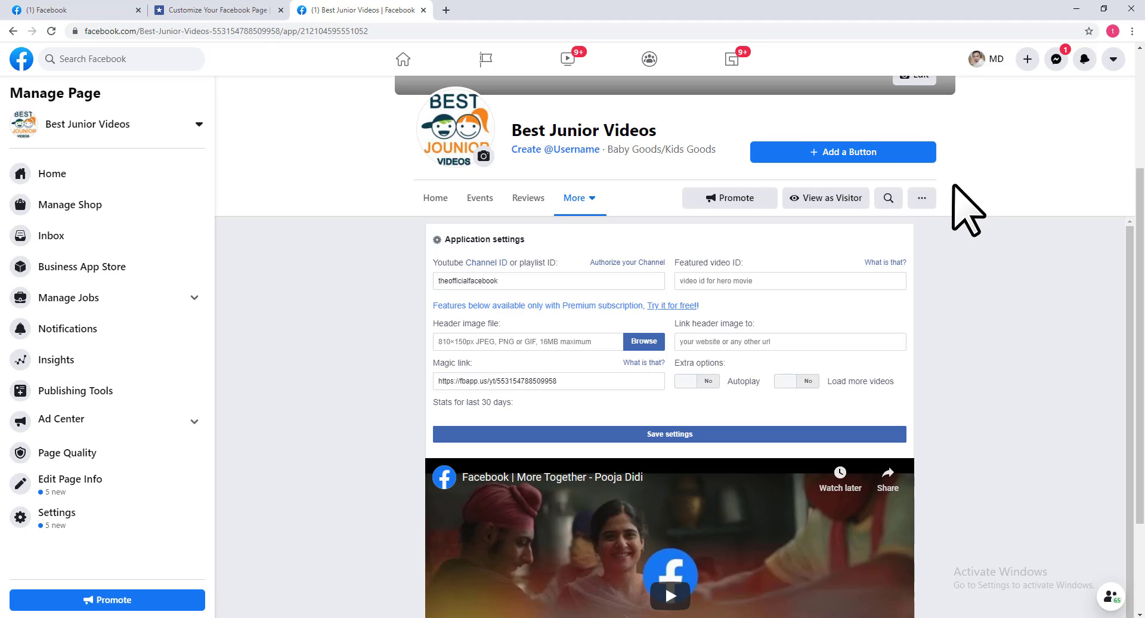
{"action": "left_click", "coordinate": [511, 285]}
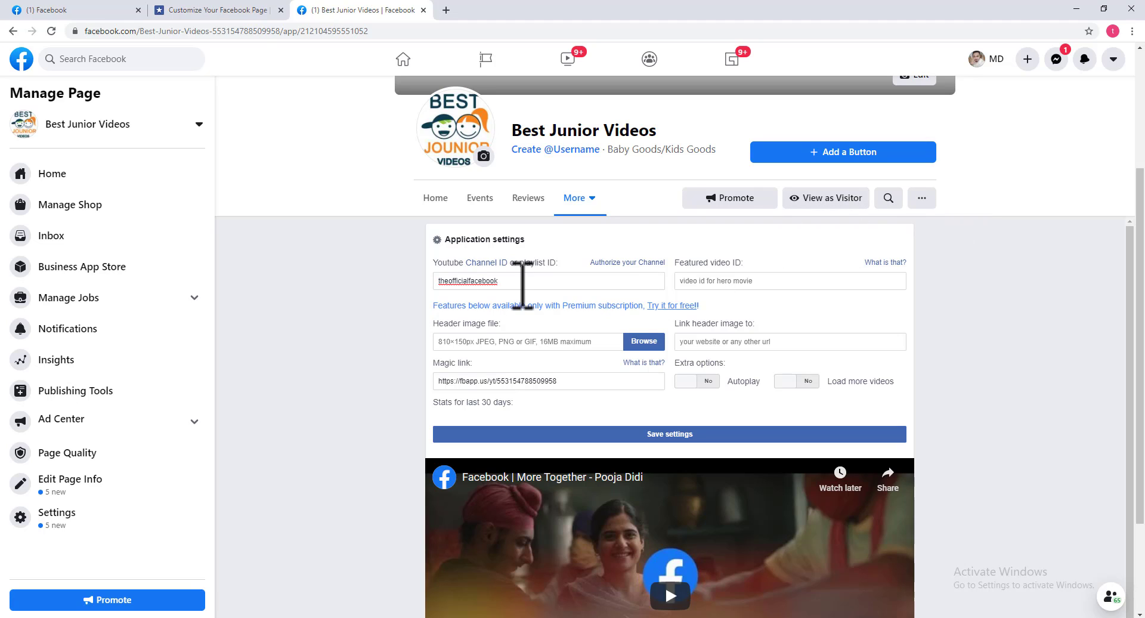
{"action": "left_click_drag", "start_coordinate": [517, 281], "coordinate": [401, 306]}
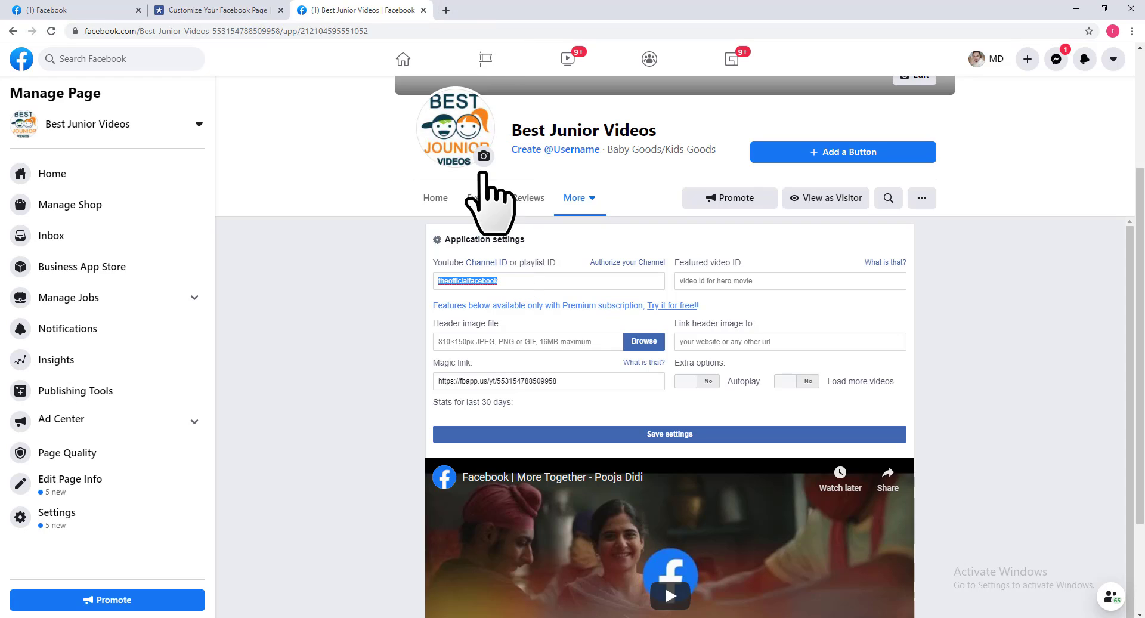
Search YouTube for '5 minute solution', filter to channels, and open the 5 Minute Solution channel
{"action": "left_click", "coordinate": [447, 11]}
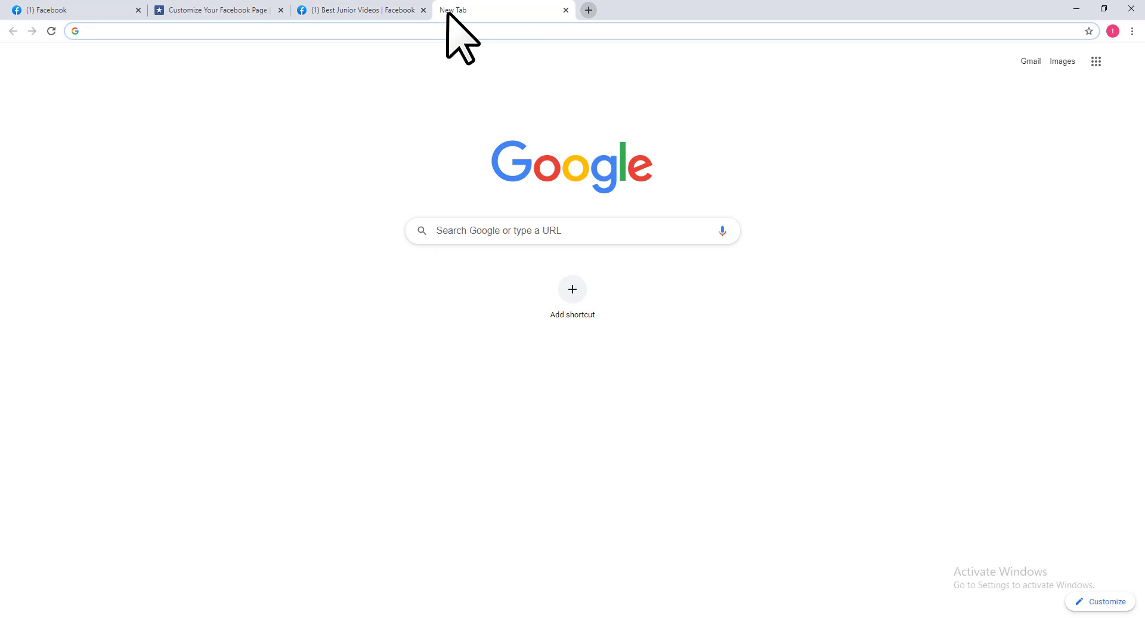
{"action": "type", "text": "youtube.com"}
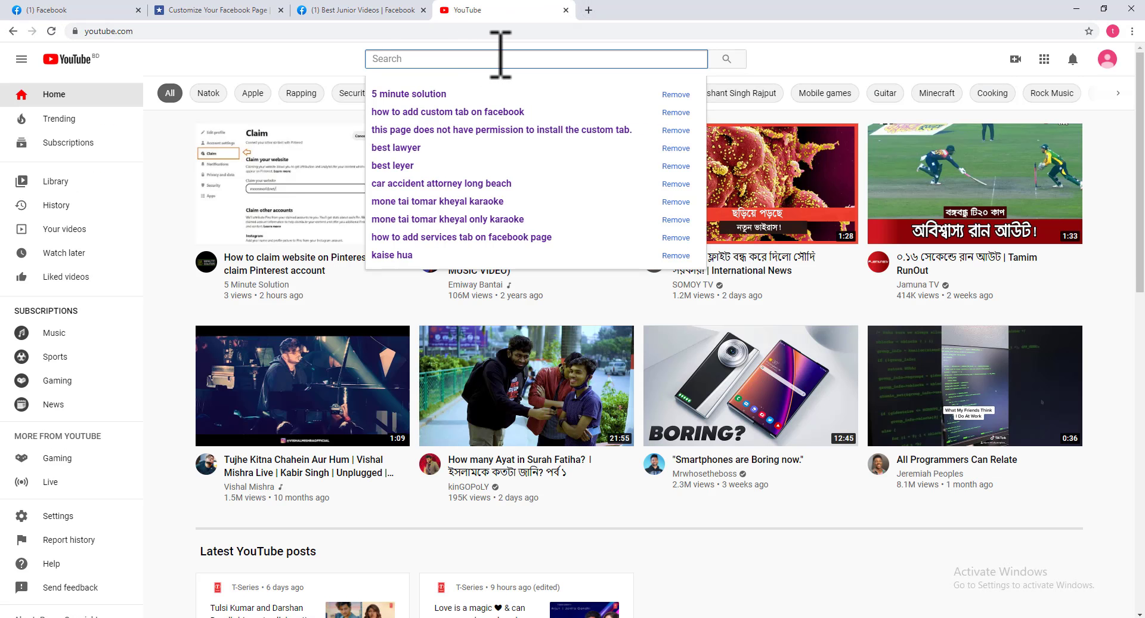
{"action": "left_click", "coordinate": [456, 94]}
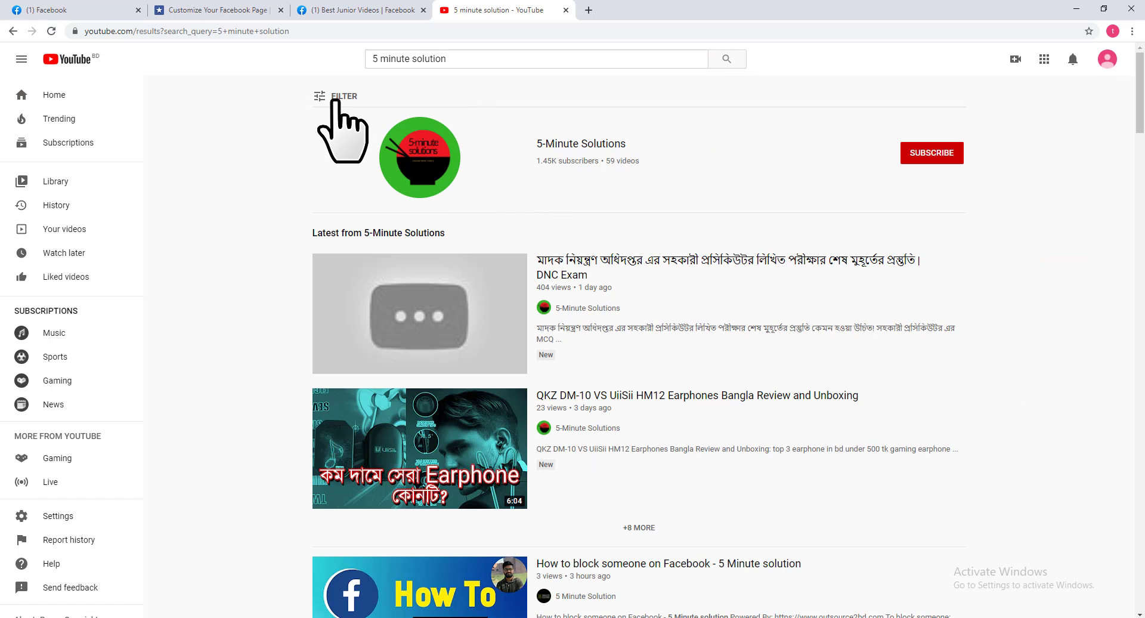
{"action": "left_click", "coordinate": [335, 96]}
{"action": "left_click", "coordinate": [459, 173]}
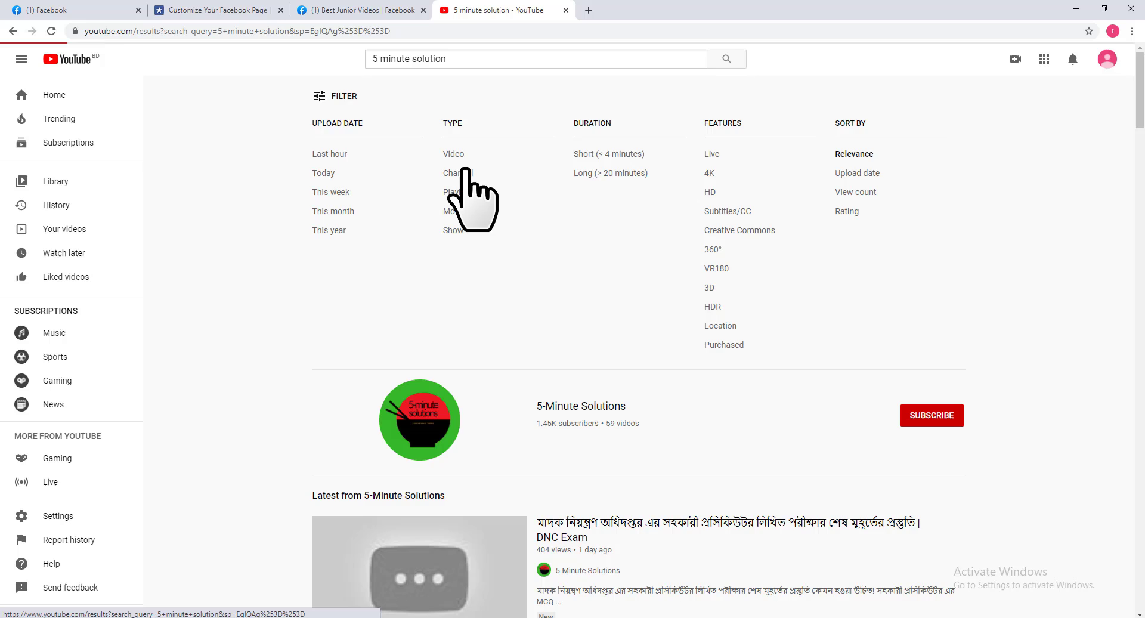
{"action": "left_click", "coordinate": [581, 224]}
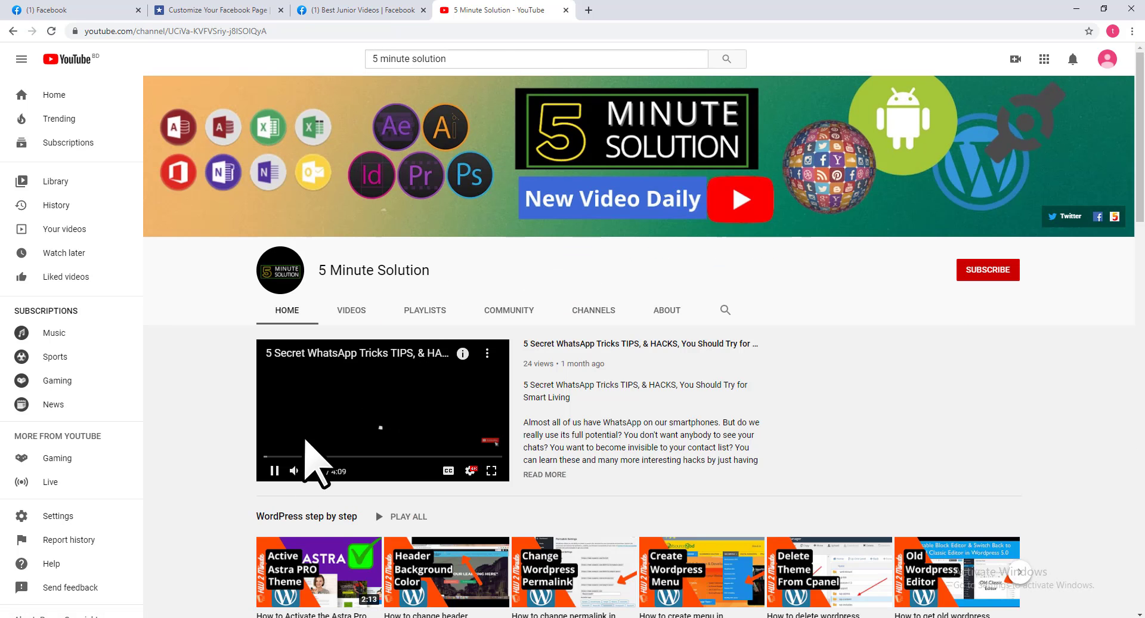
Pause the channel video and copy the 5 Minute Solution channel ID from the address bar
{"action": "left_click", "coordinate": [273, 470]}
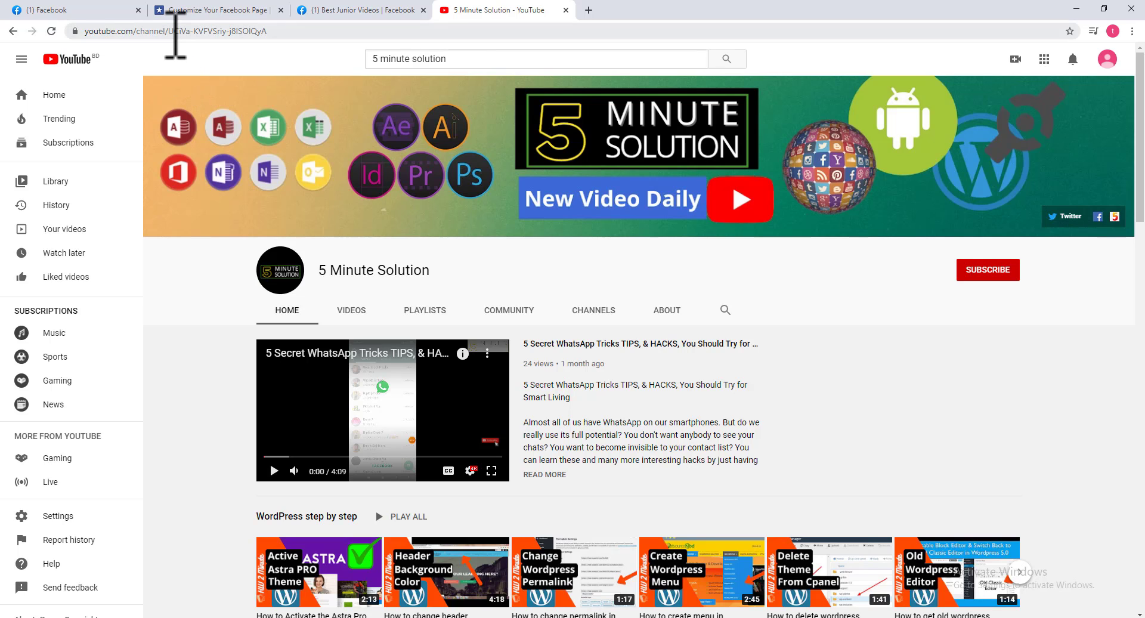
{"action": "double_click", "coordinate": [176, 31]}
{"action": "left_click_drag", "start_coordinate": [227, 31], "coordinate": [280, 31]}
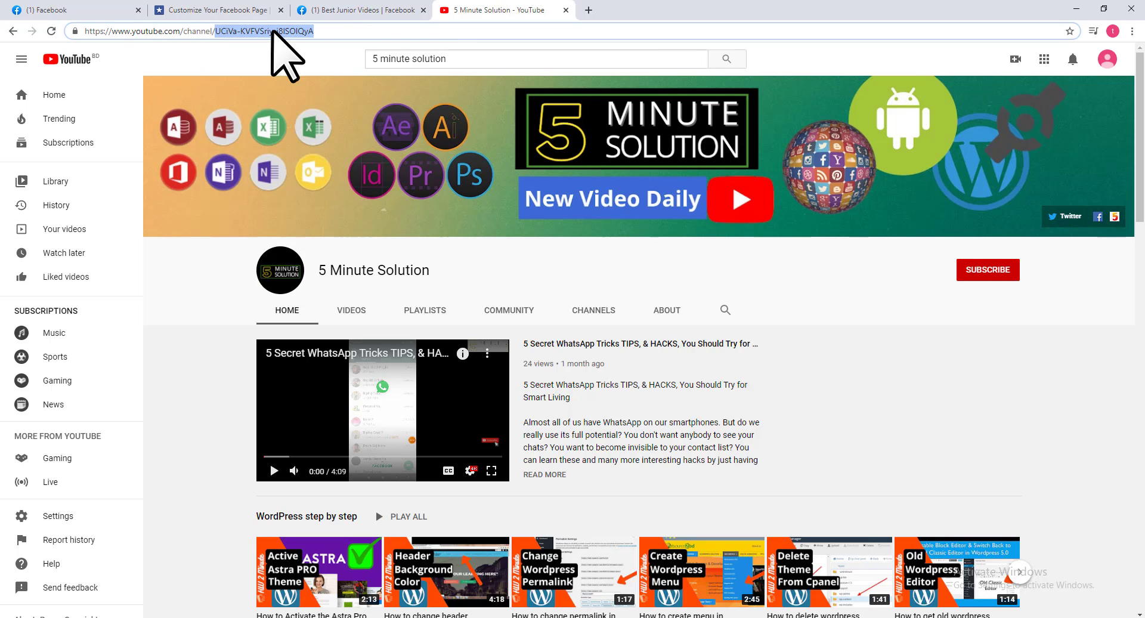
{"action": "right_click", "coordinate": [306, 33]}
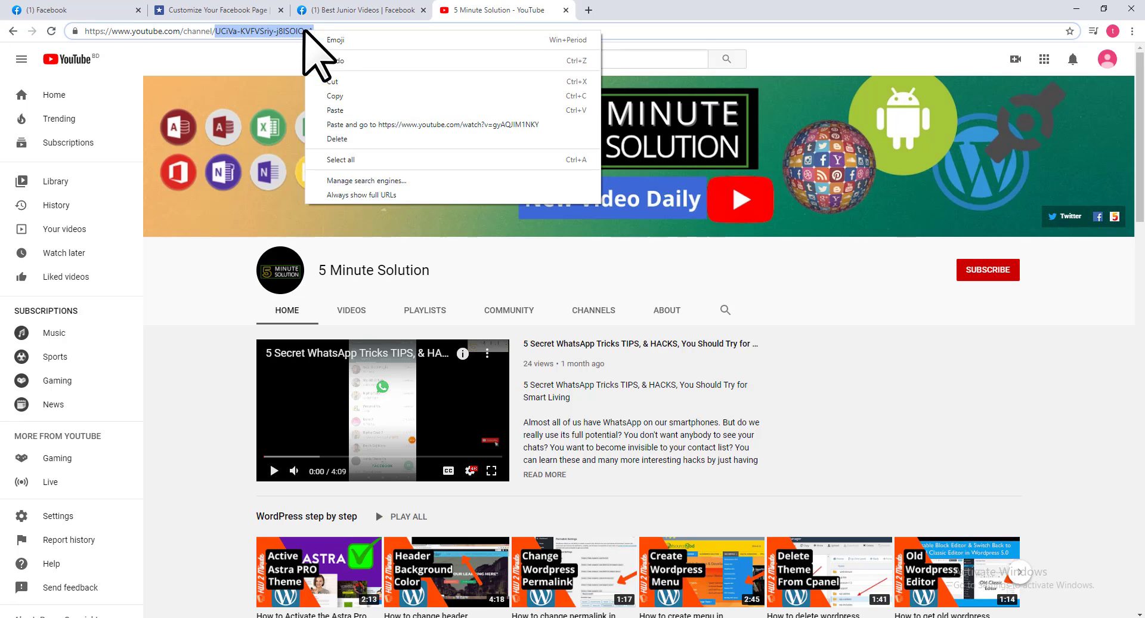
{"action": "left_click", "coordinate": [332, 95]}
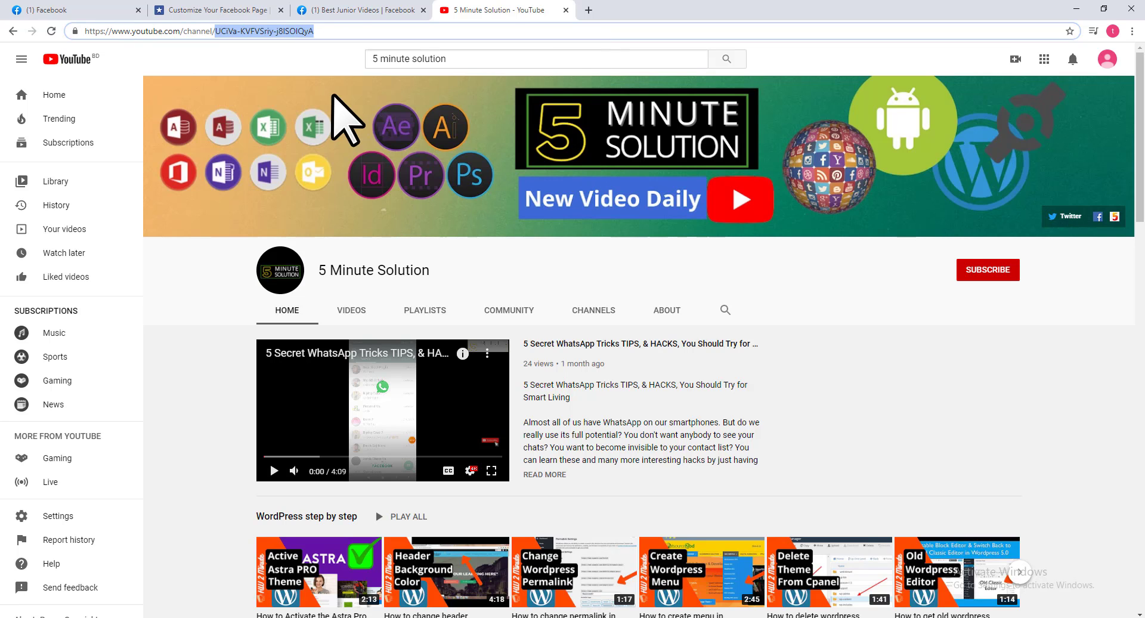
Paste the copied channel ID over 'theofficialfacebook' in the Youtube Channel ID field
{"action": "left_click", "coordinate": [360, 7]}
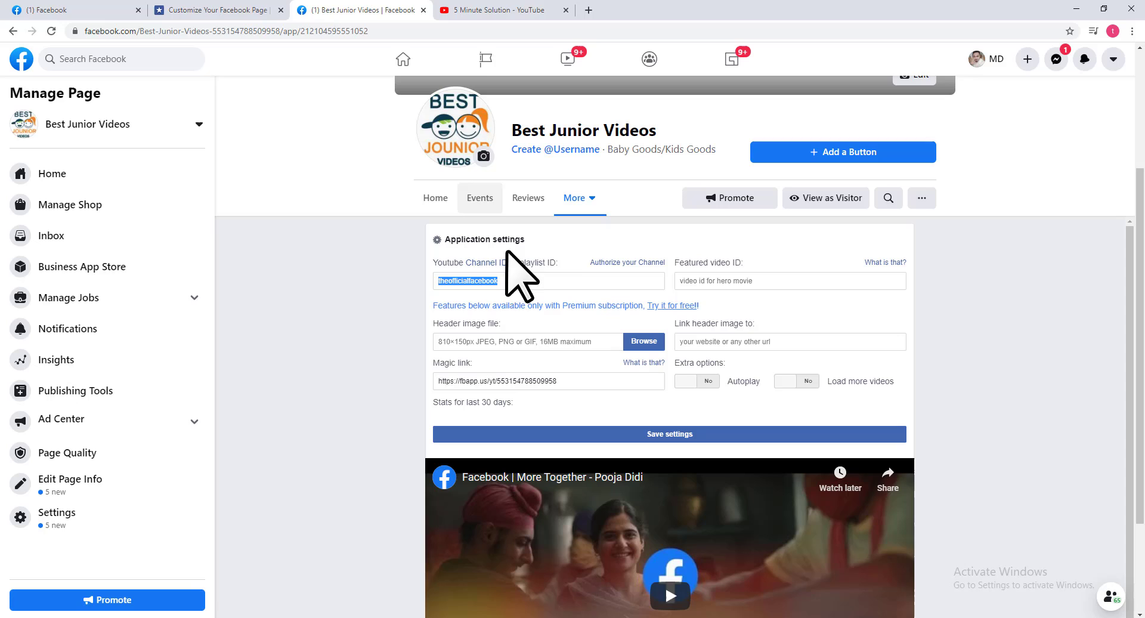
{"action": "right_click", "coordinate": [486, 285]}
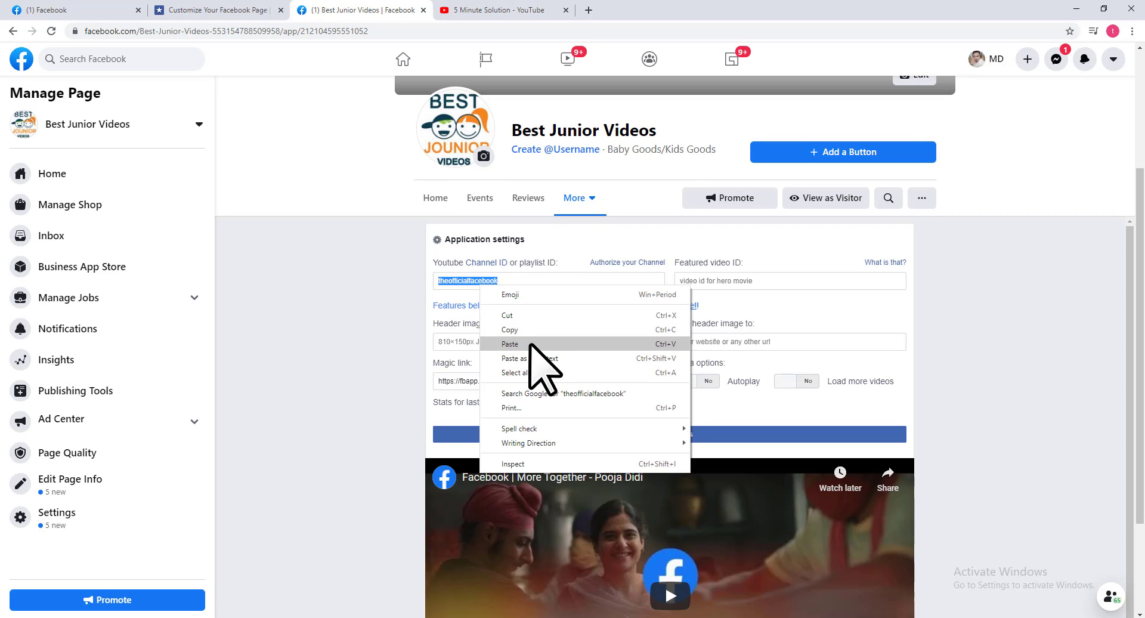
{"action": "left_click", "coordinate": [529, 343]}
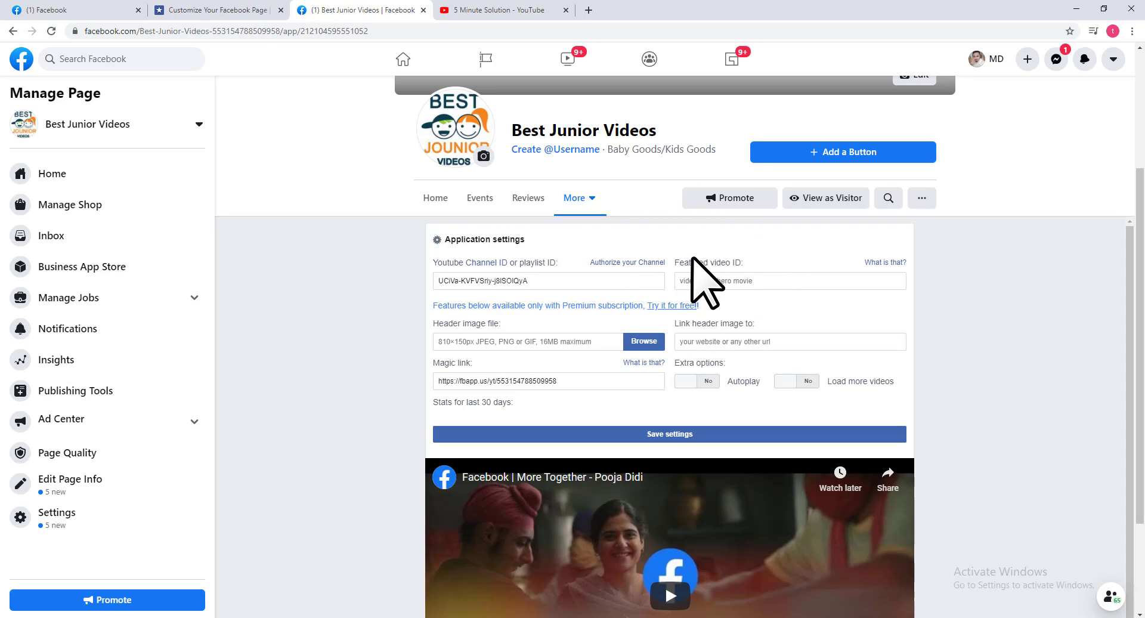
Open the 'How to change header background color in WordPress' video from the channel page
{"action": "left_click", "coordinate": [496, 5]}
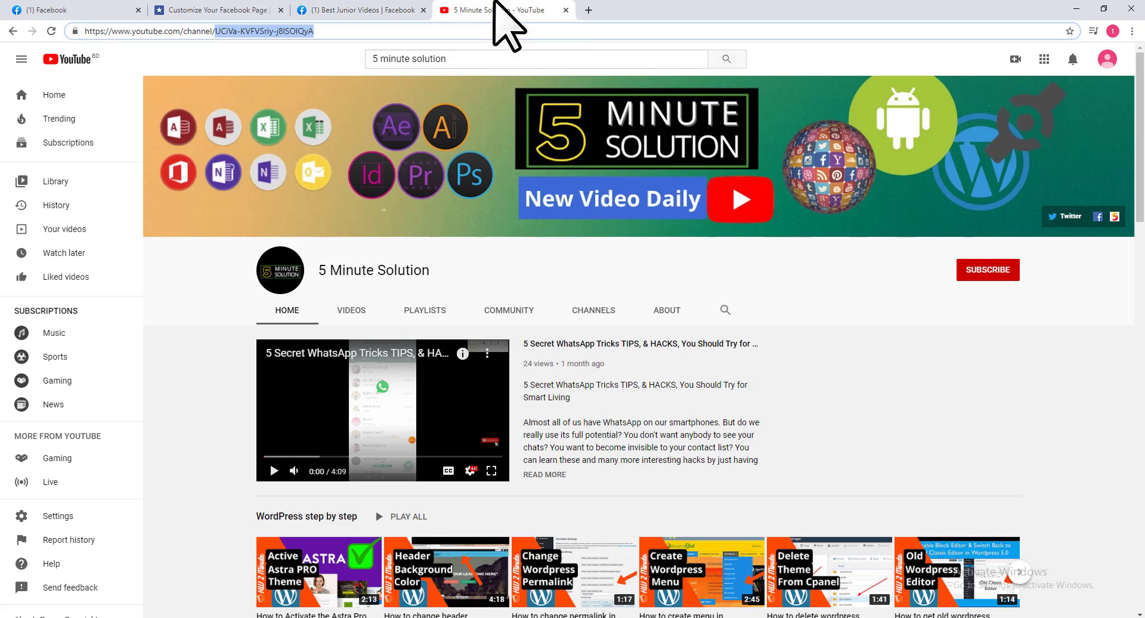
{"action": "scroll", "coordinate": [499, 266], "scroll_direction": "down", "scroll_amount": 4}
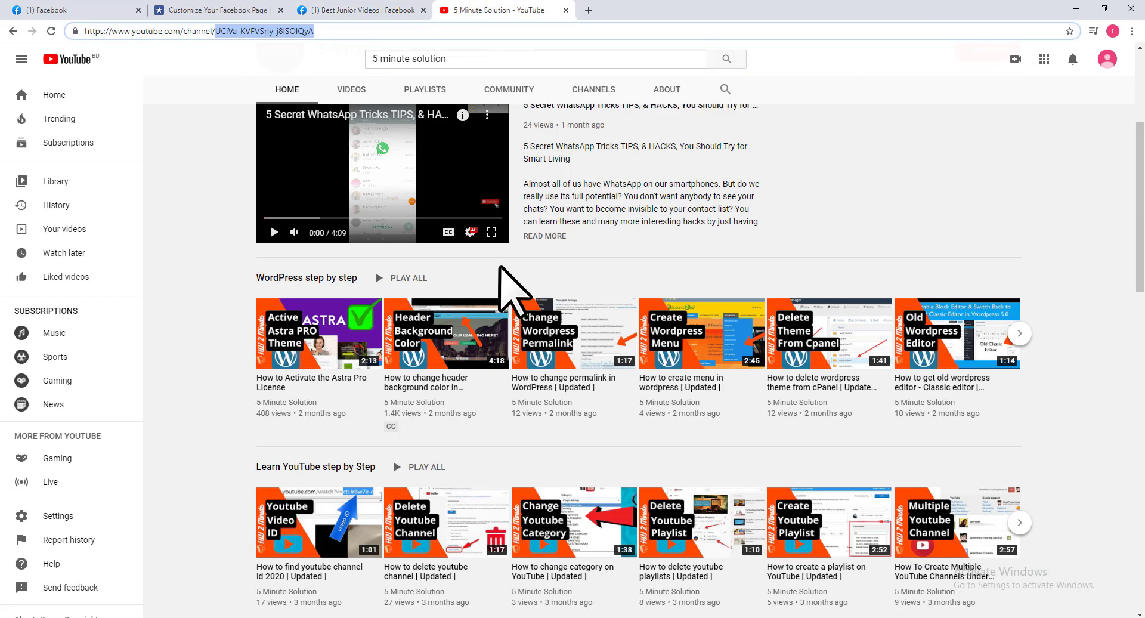
{"action": "scroll", "coordinate": [513, 292], "scroll_direction": "up", "scroll_amount": 1}
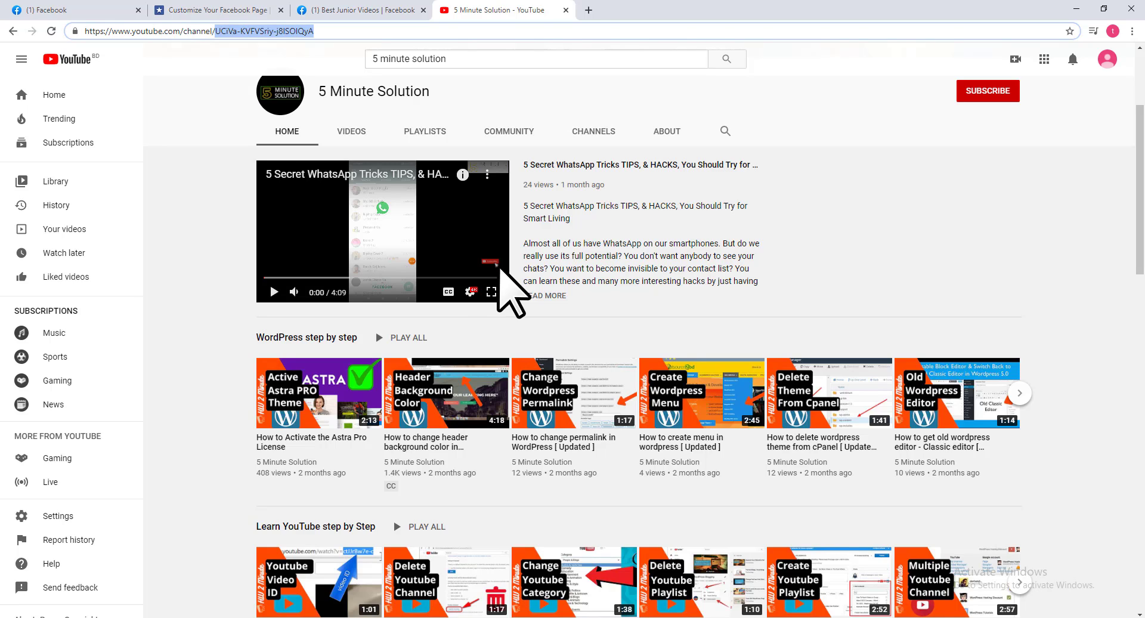
{"action": "mouse_move", "coordinate": [445, 332]}
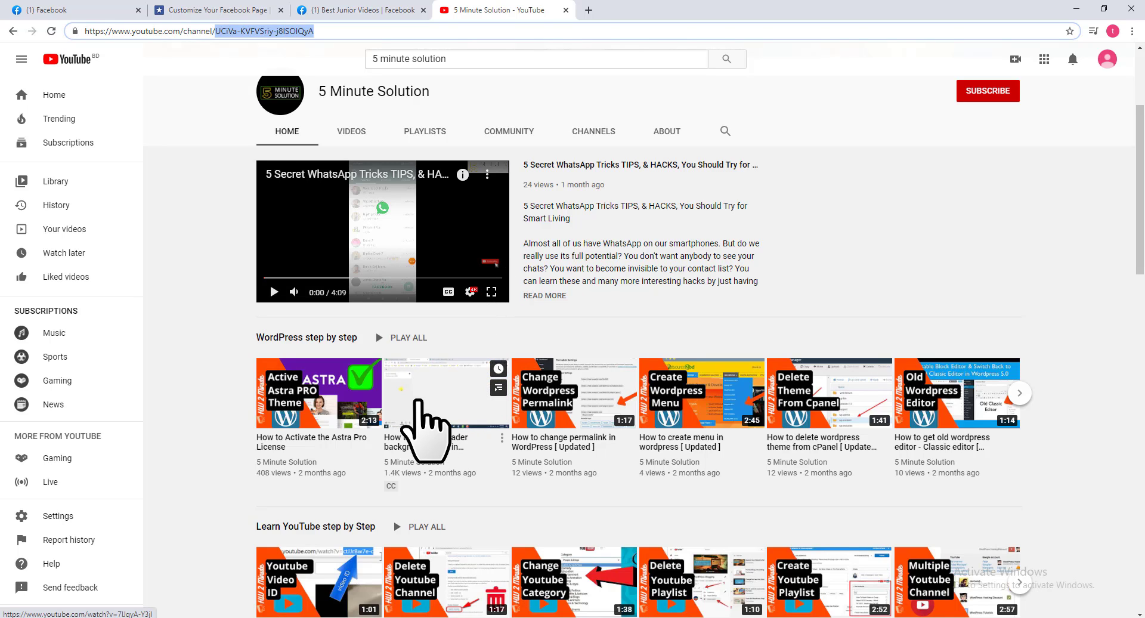
{"action": "left_click", "coordinate": [417, 401]}
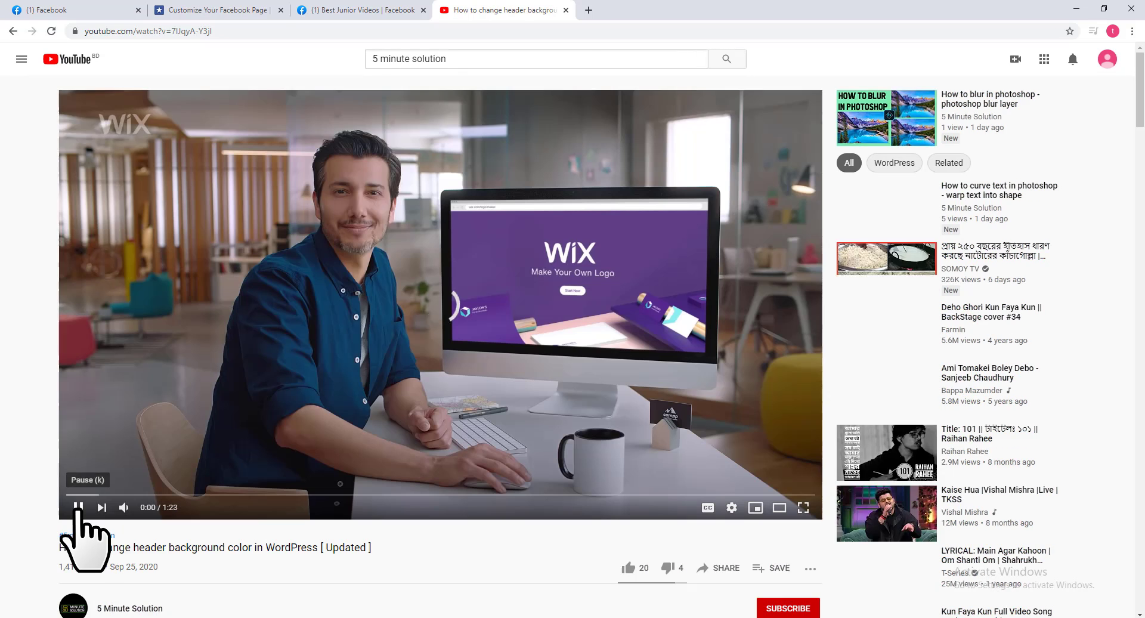
Pause the ad, copy the video's v= ID from the address, and return to Facebook
{"action": "left_click", "coordinate": [77, 507]}
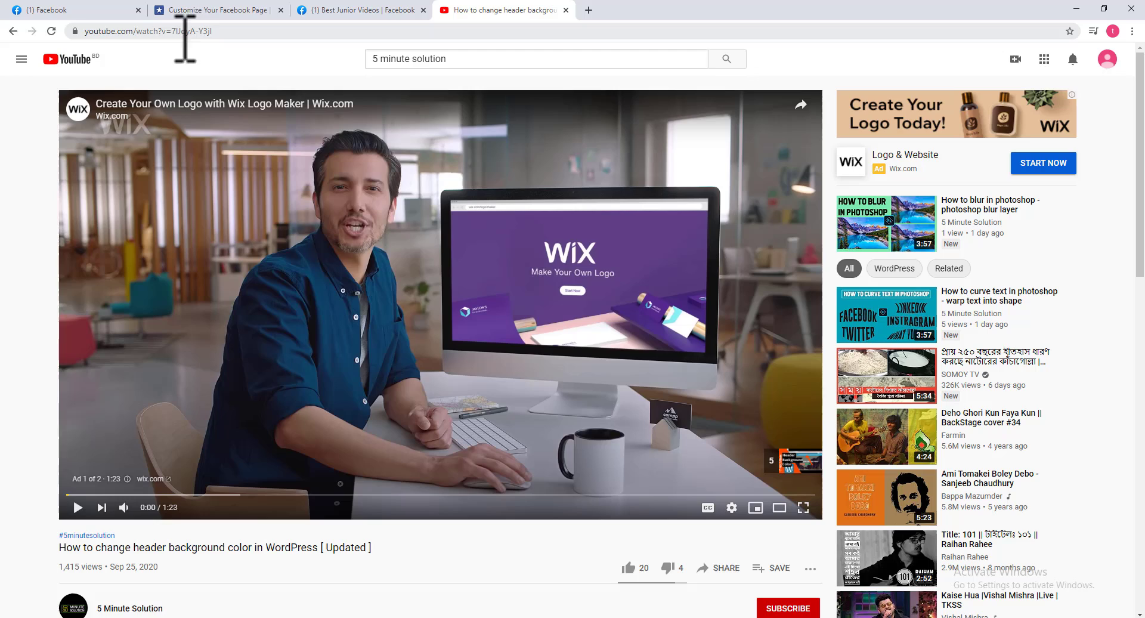
{"action": "left_click", "coordinate": [212, 31]}
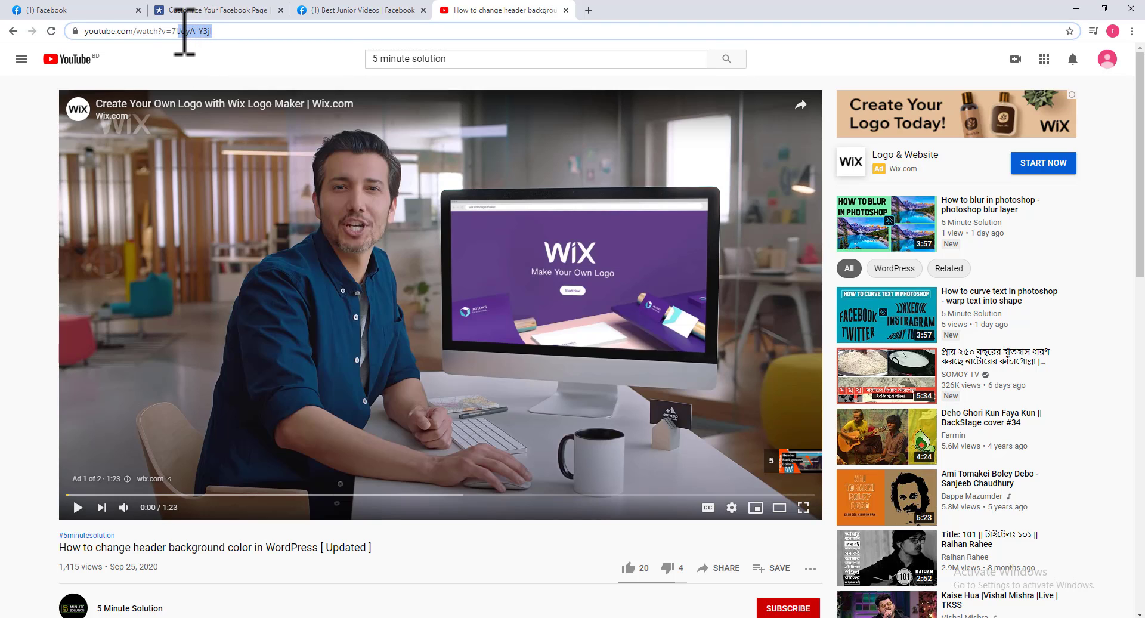
{"action": "left_click_drag", "start_coordinate": [179, 31], "coordinate": [174, 31]}
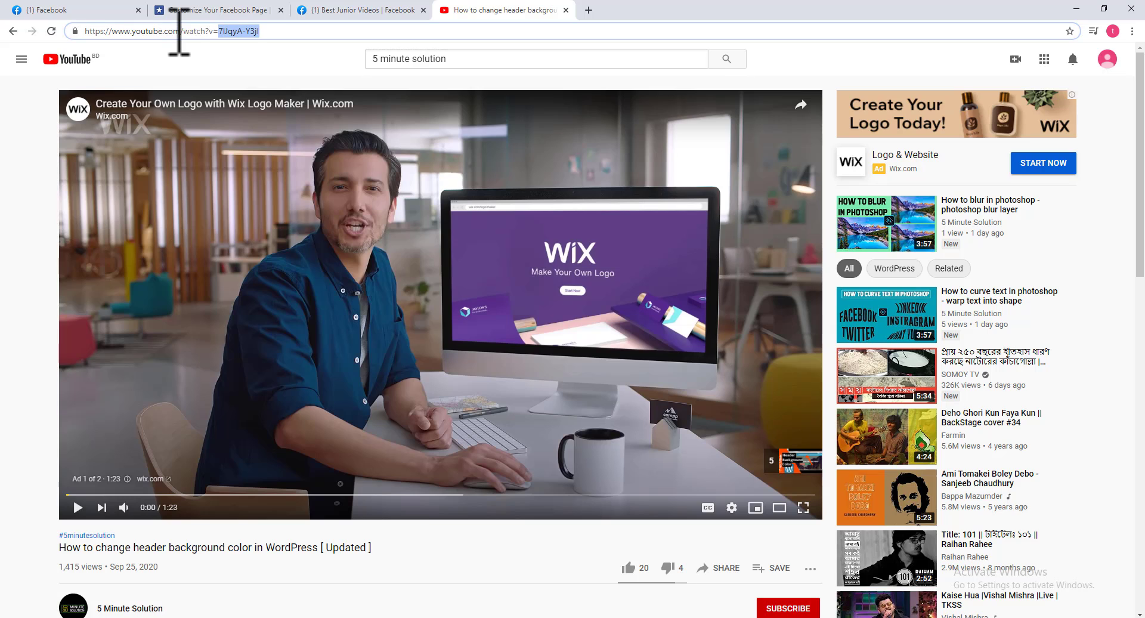
{"action": "right_click", "coordinate": [247, 33]}
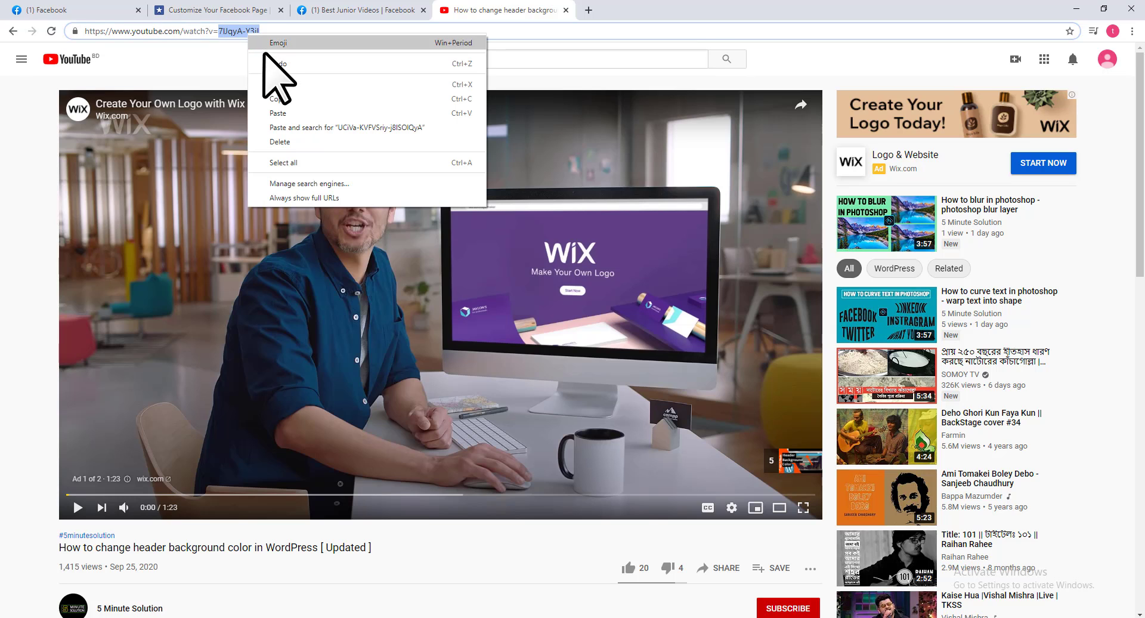
{"action": "left_click", "coordinate": [269, 99]}
{"action": "left_click", "coordinate": [328, 6]}
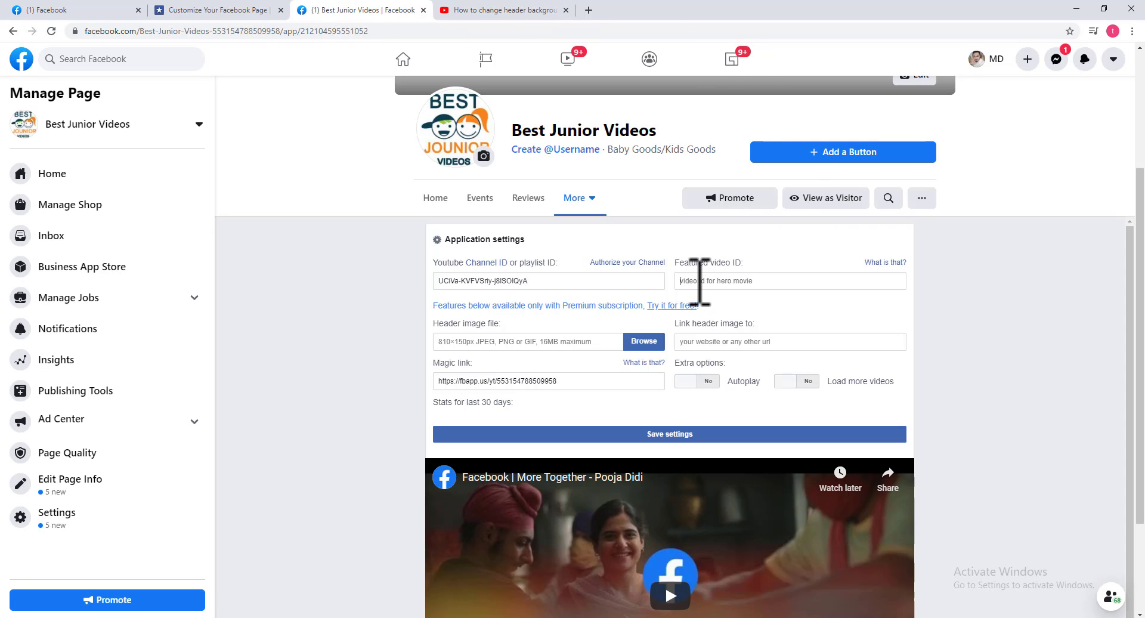
Paste the WordPress video ID into the Featured video ID field and save the settings
{"action": "right_click", "coordinate": [700, 280]}
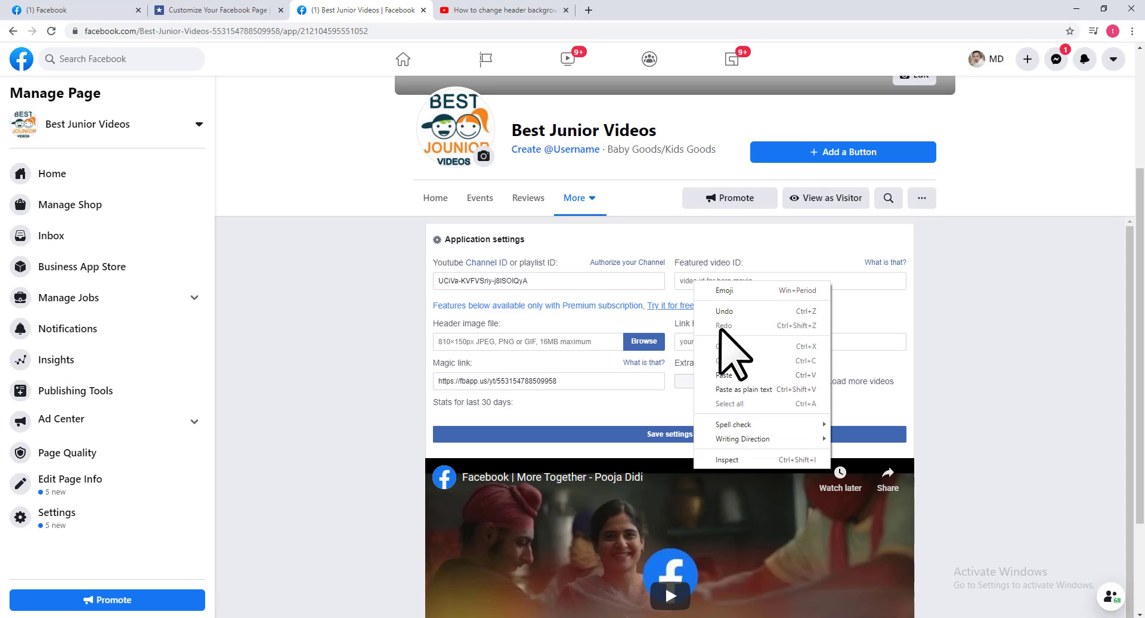
{"action": "left_click", "coordinate": [734, 371]}
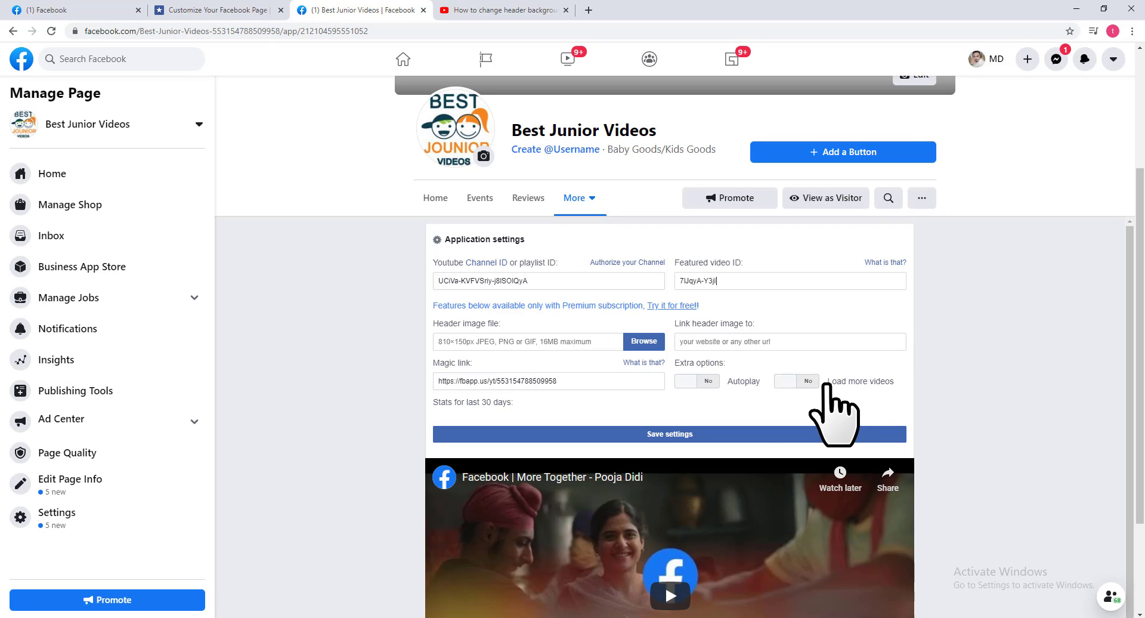
{"action": "left_click", "coordinate": [670, 438]}
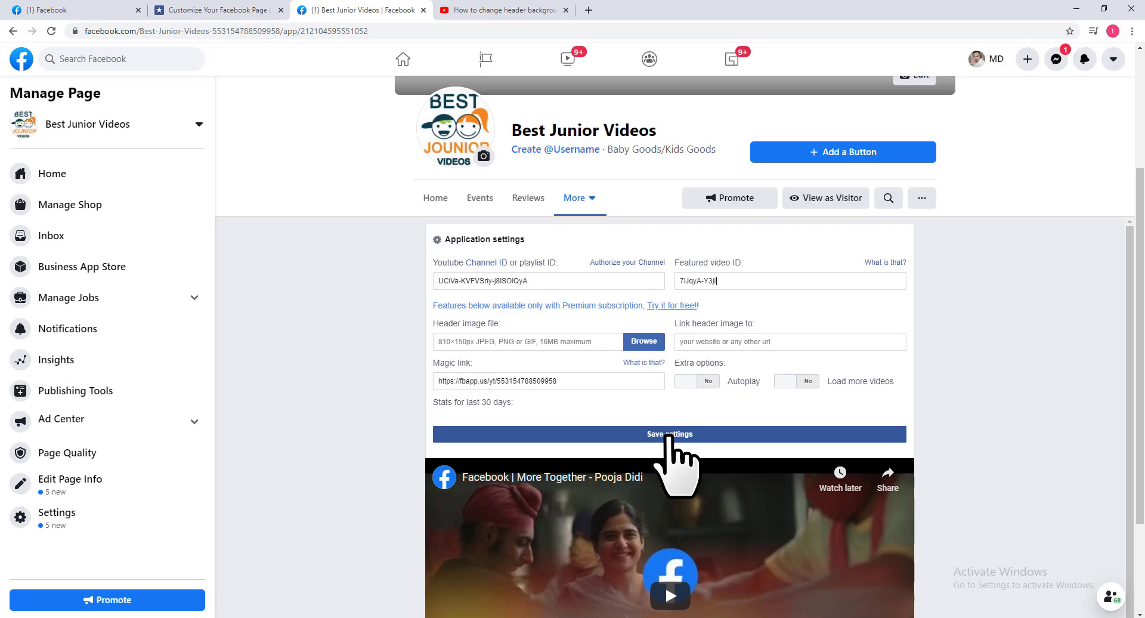
{"action": "left_click", "coordinate": [669, 436]}
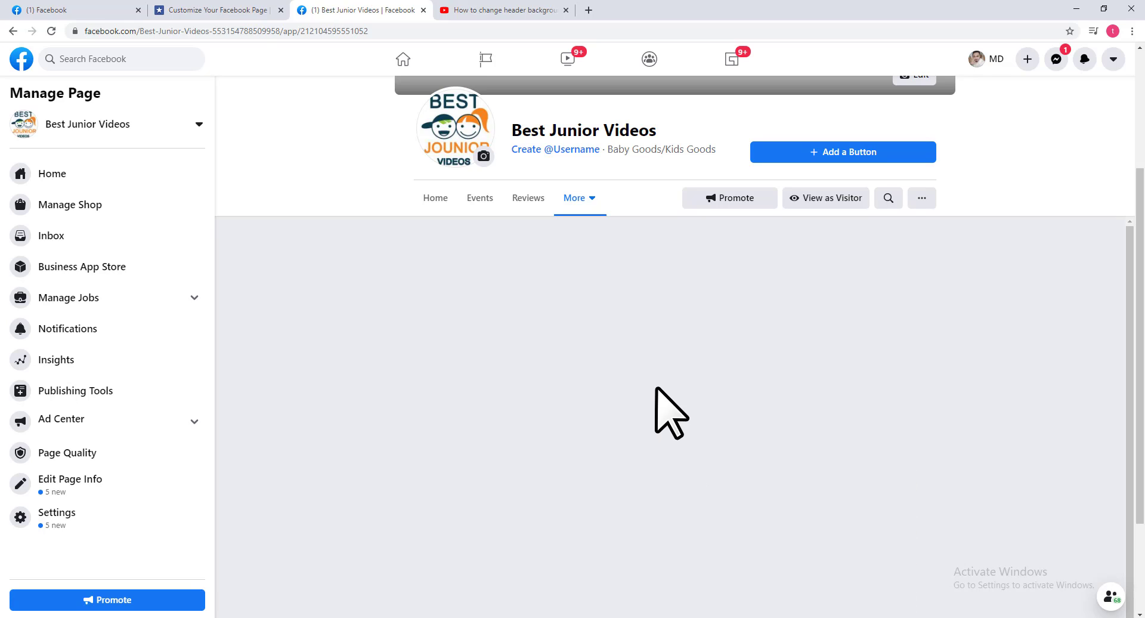
Reload the Best Junior Videos YouTube tab to confirm the WordPress header background color video is featured
{"action": "left_click", "coordinate": [586, 206]}
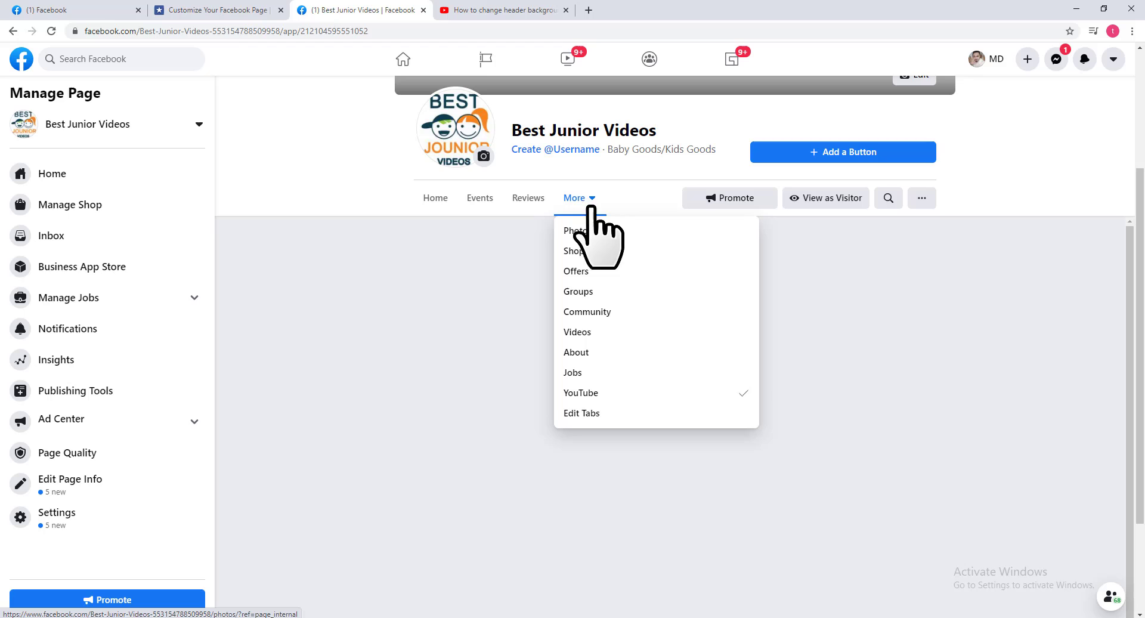
{"action": "left_click", "coordinate": [602, 395]}
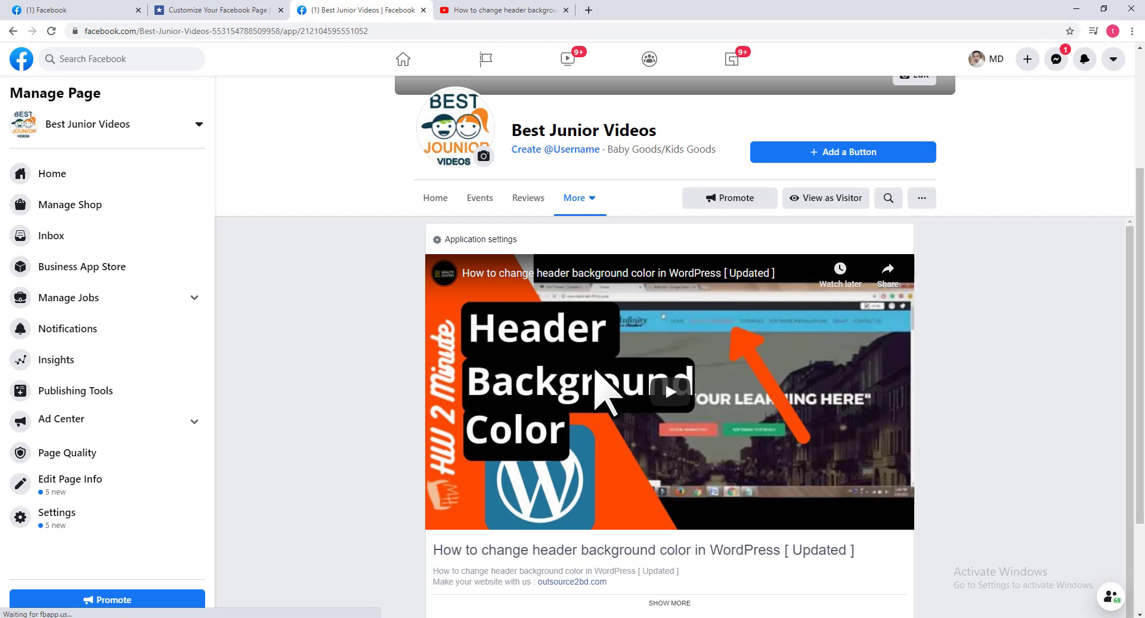
{"action": "scroll", "coordinate": [603, 391], "scroll_direction": "down", "scroll_amount": 1}
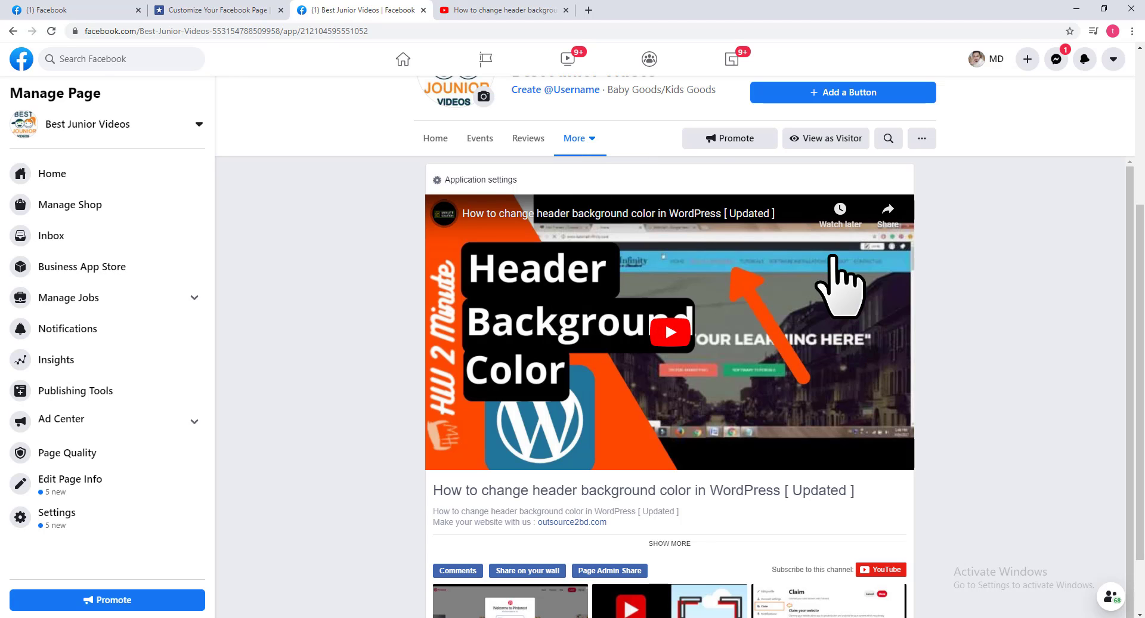